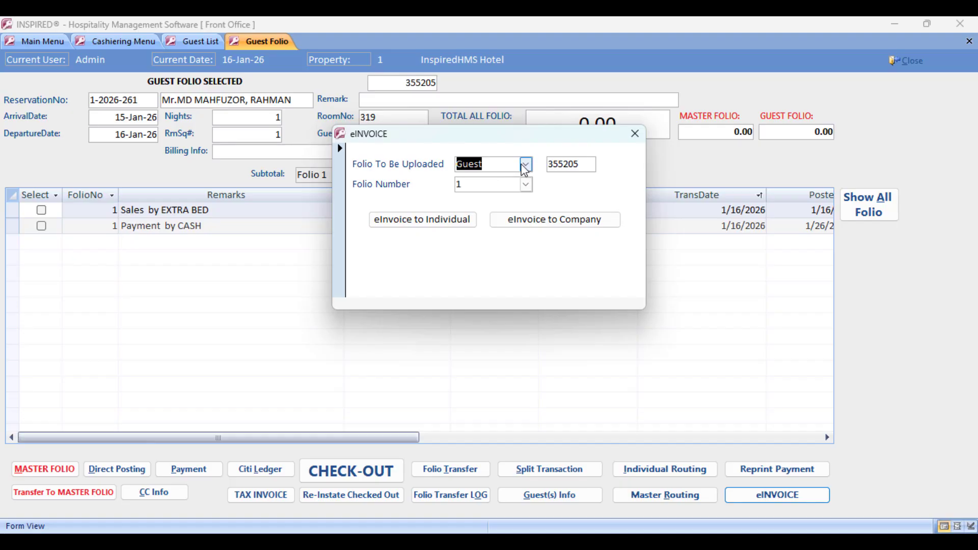
- Keep folio Guest with folio number 1 and create an eInvoice to Individual
{"action": "left_click", "coordinate": [526, 164]}
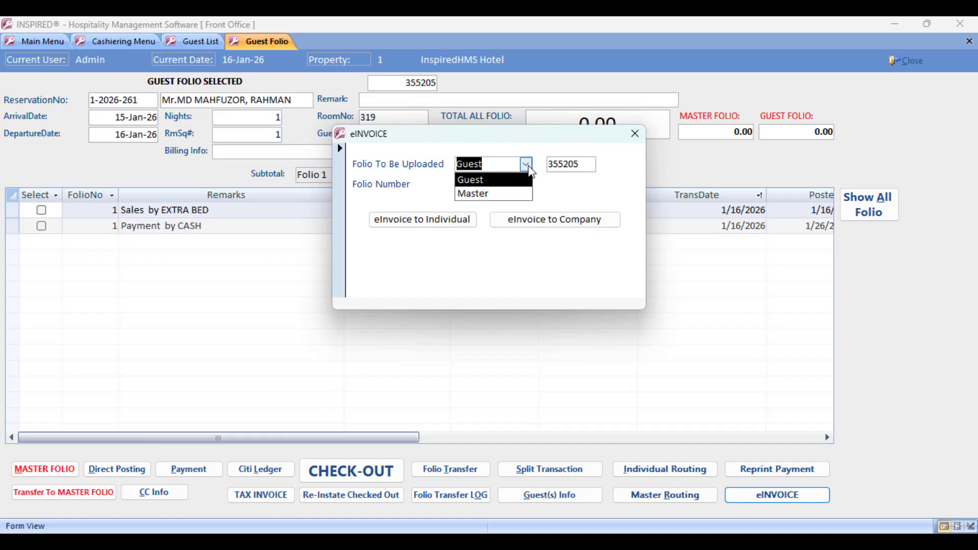
{"action": "left_click", "coordinate": [589, 192]}
{"action": "left_click", "coordinate": [526, 184]}
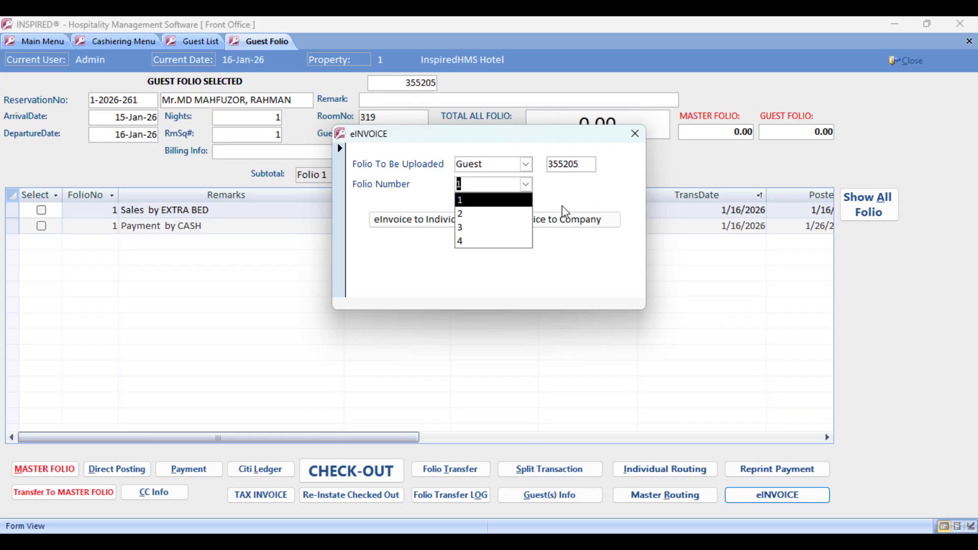
{"action": "left_click", "coordinate": [596, 202]}
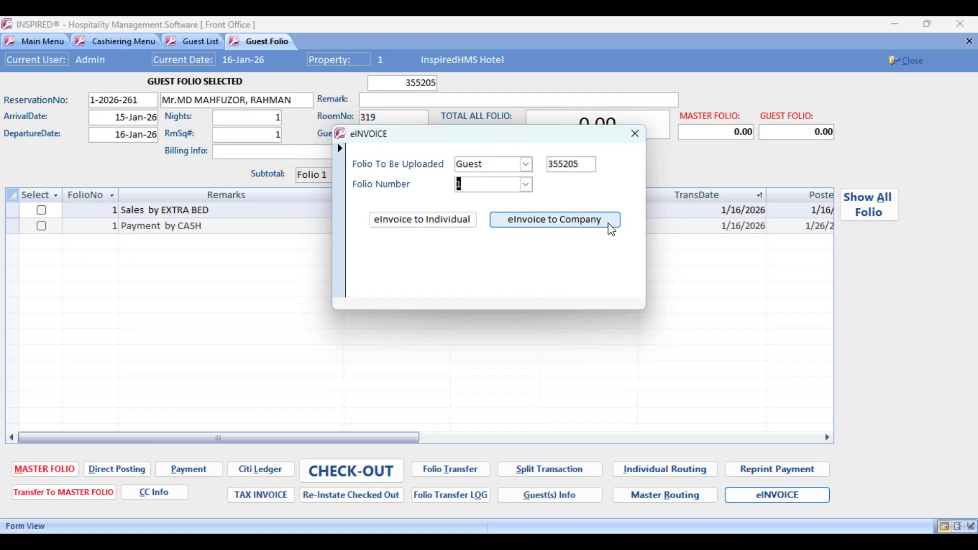
{"action": "left_click", "coordinate": [440, 227]}
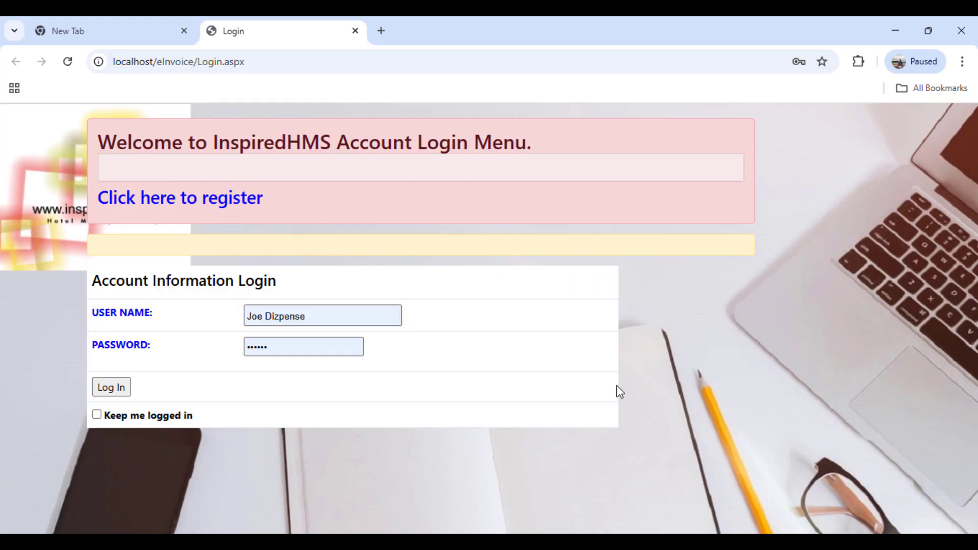
- Restart the individual eInvoice, log in to the portal and pick the InspiredHMS Hotel property
{"action": "mouse_move", "coordinate": [620, 524]}
{"action": "left_click", "coordinate": [525, 483]}
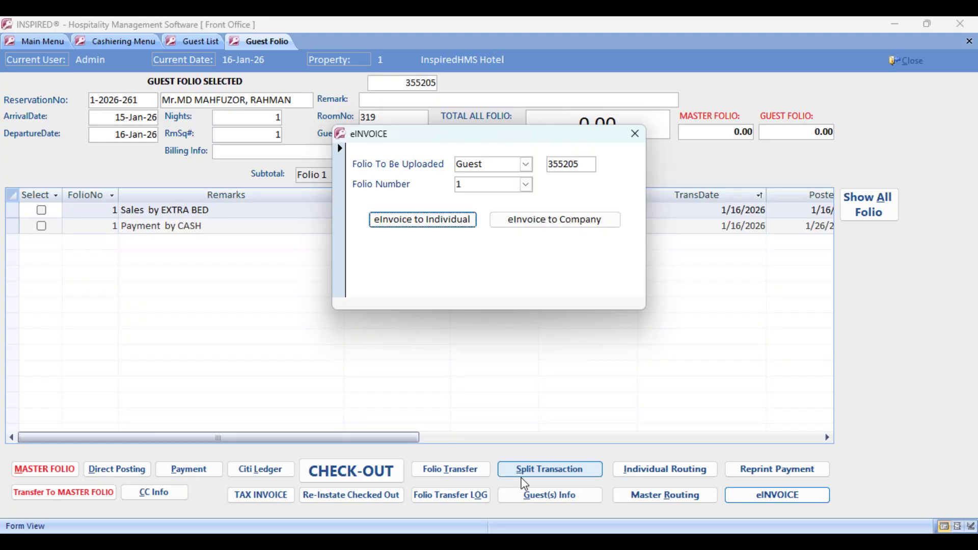
{"action": "left_click", "coordinate": [431, 228]}
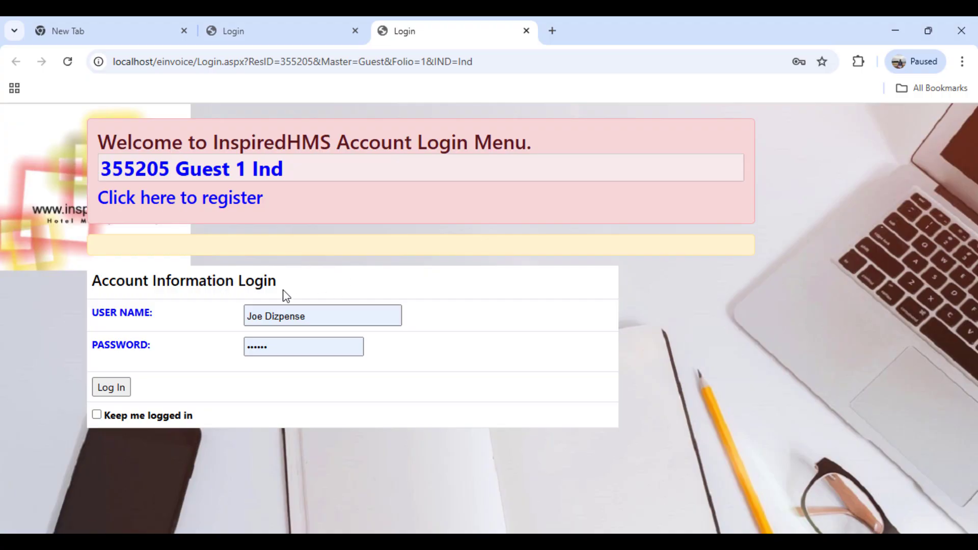
{"action": "left_click", "coordinate": [101, 390]}
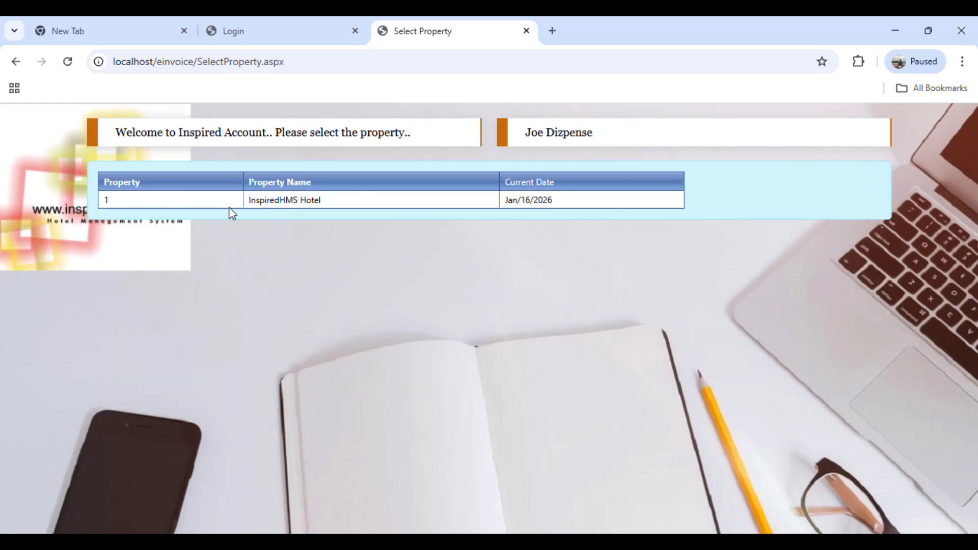
{"action": "left_click", "coordinate": [319, 202]}
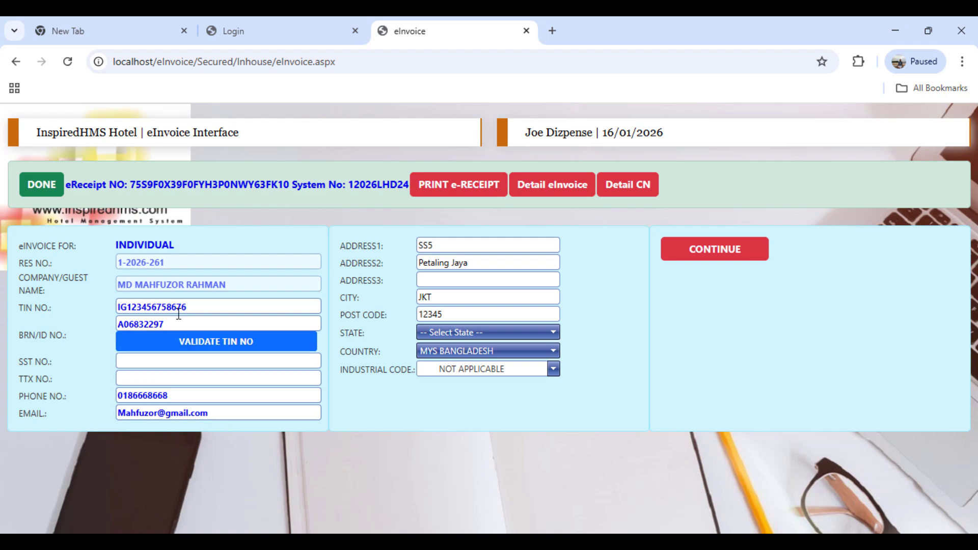
{"action": "left_click", "coordinate": [146, 306]}
{"action": "left_click", "coordinate": [128, 308]}
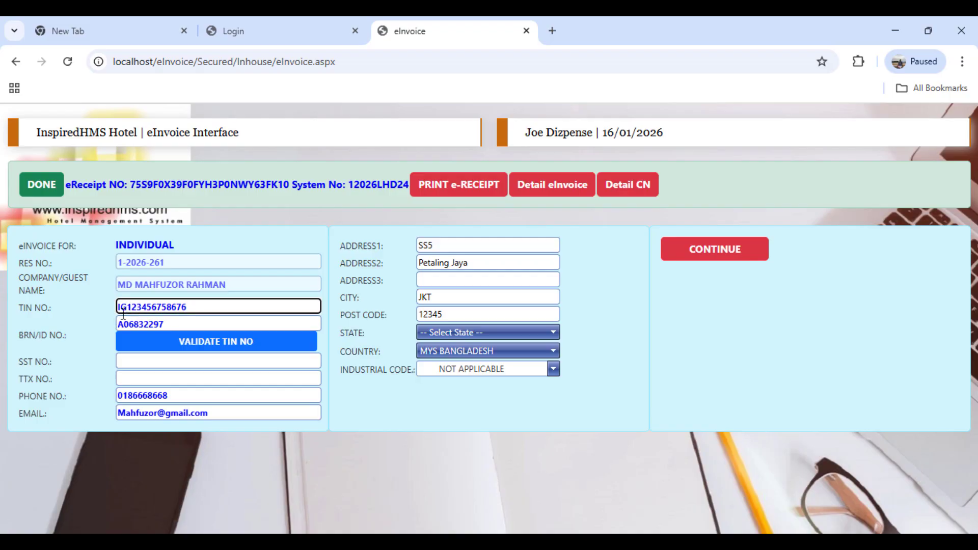
{"action": "left_click", "coordinate": [149, 324]}
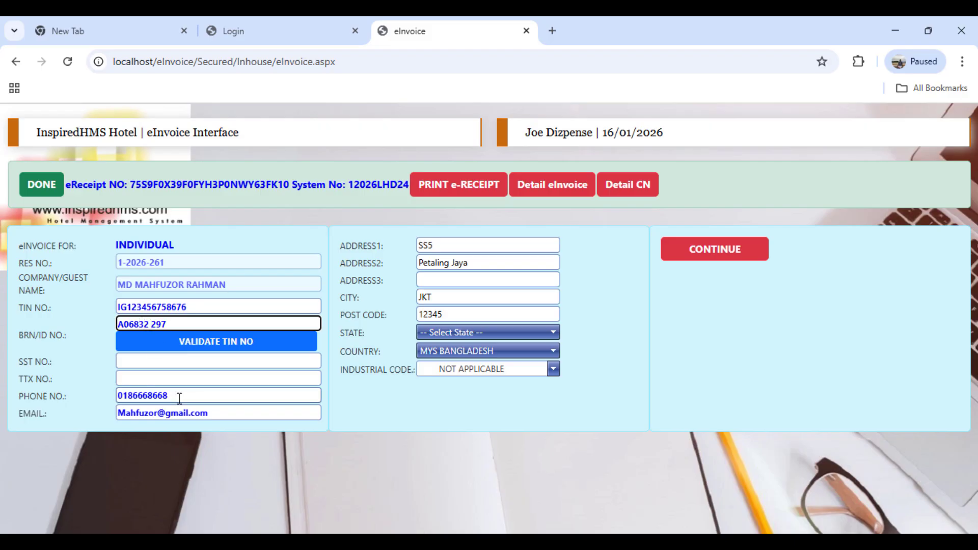
{"action": "key", "text": "BackSpace"}
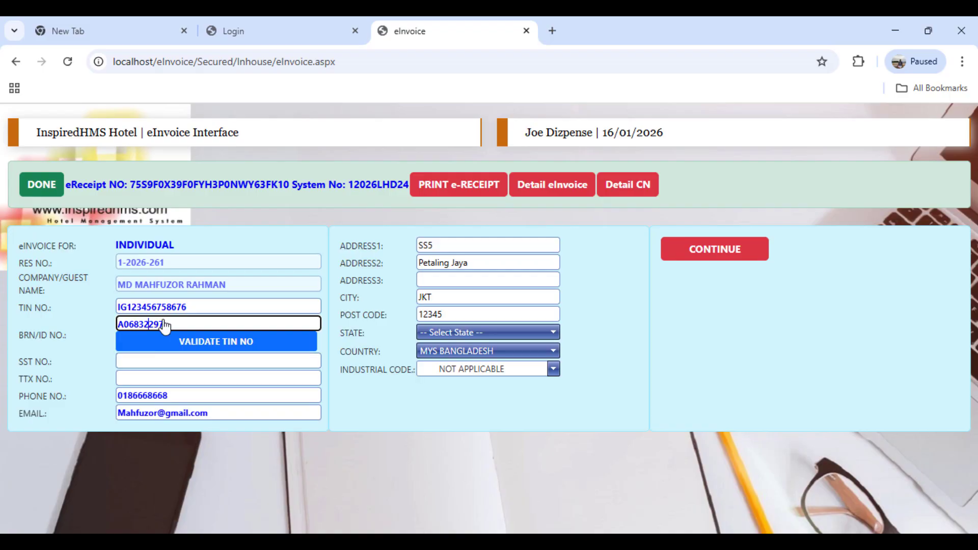
{"action": "left_click", "coordinate": [161, 363]}
{"action": "left_click", "coordinate": [154, 379]}
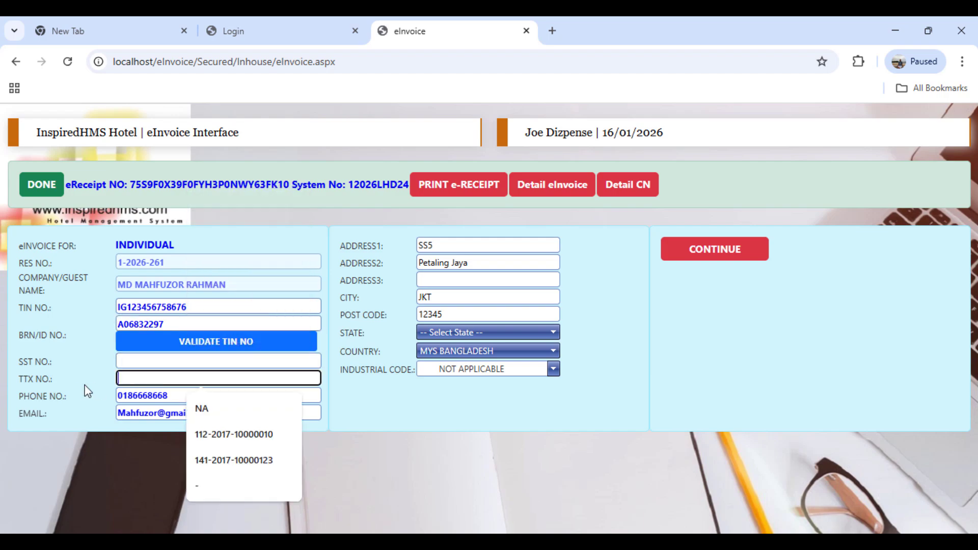
{"action": "left_click", "coordinate": [392, 414]}
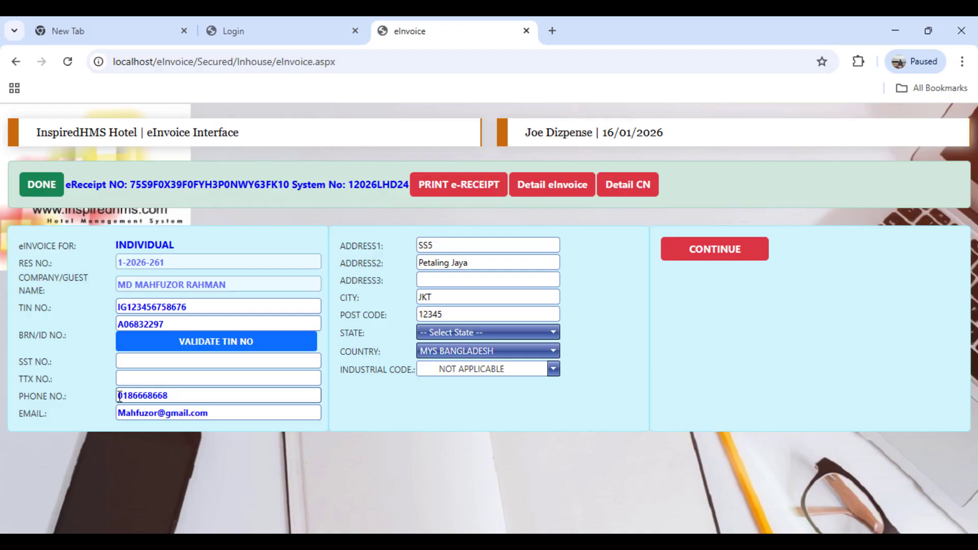
{"action": "left_click", "coordinate": [123, 396]}
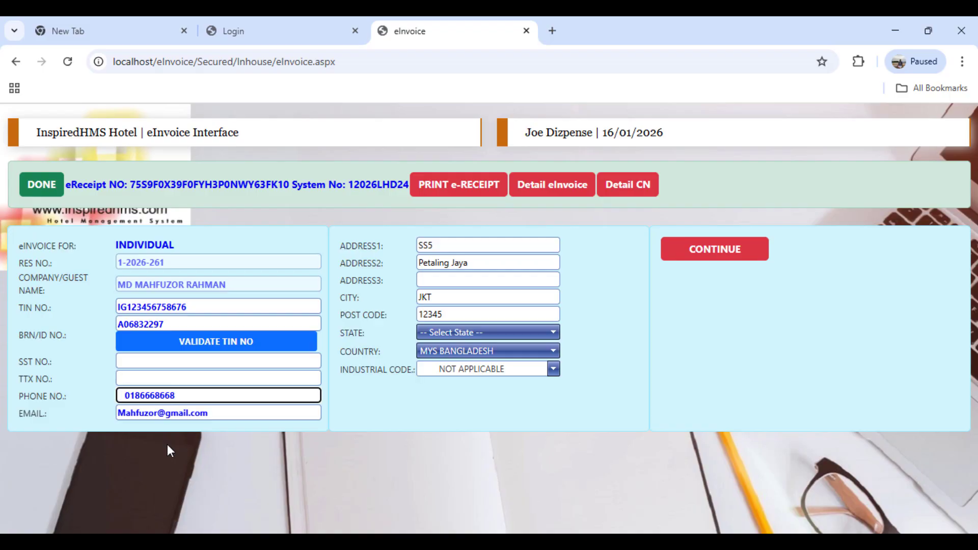
{"action": "key", "text": "BackSpace"}
{"action": "key", "text": "BackSpace"}
{"action": "key", "text": "BackSpace"}
{"action": "key", "text": "Right"}
{"action": "key", "text": "Right"}
{"action": "key", "text": "Right"}
{"action": "key", "text": "Right"}
{"action": "key", "text": "BackSpace"}
{"action": "left_click", "coordinate": [239, 410]}
{"action": "left_click_drag", "start_coordinate": [239, 410], "coordinate": [101, 428]}
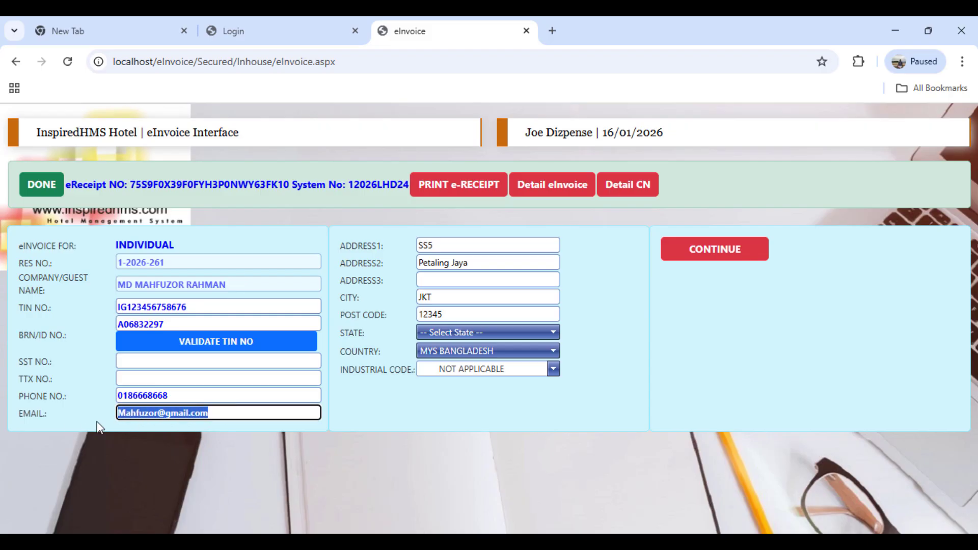
- Complete the third address line and post code, and set the state to Selangor
{"action": "left_click", "coordinate": [479, 280]}
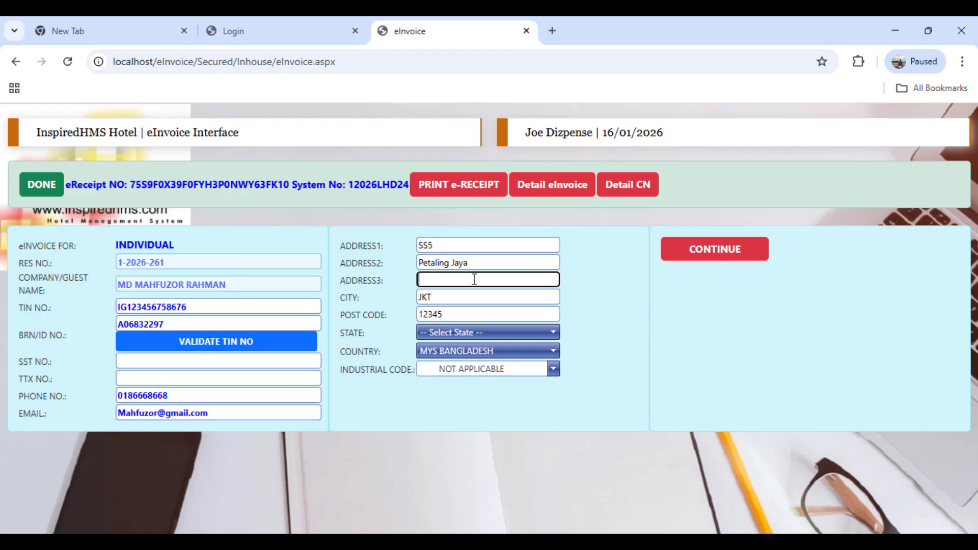
{"action": "left_click", "coordinate": [423, 316]}
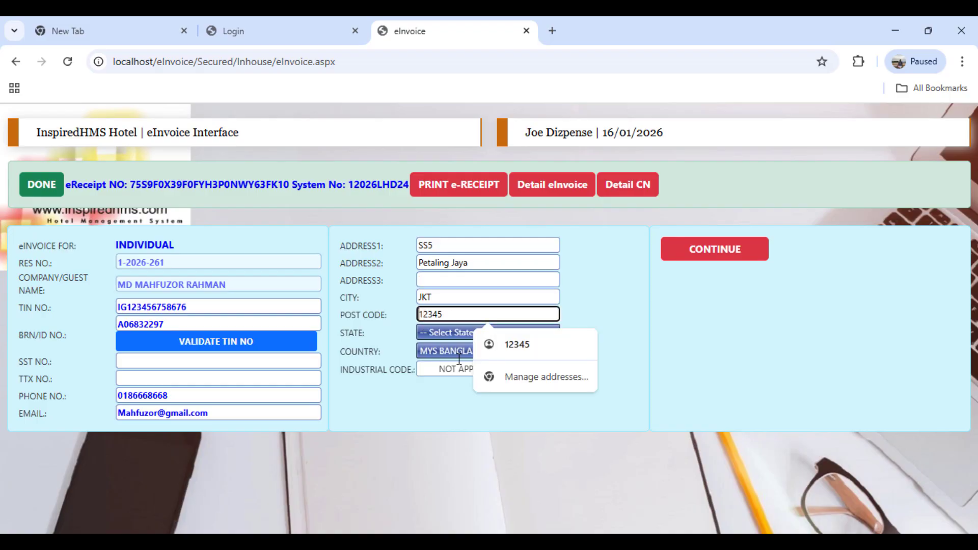
{"action": "key", "text": "Escape"}
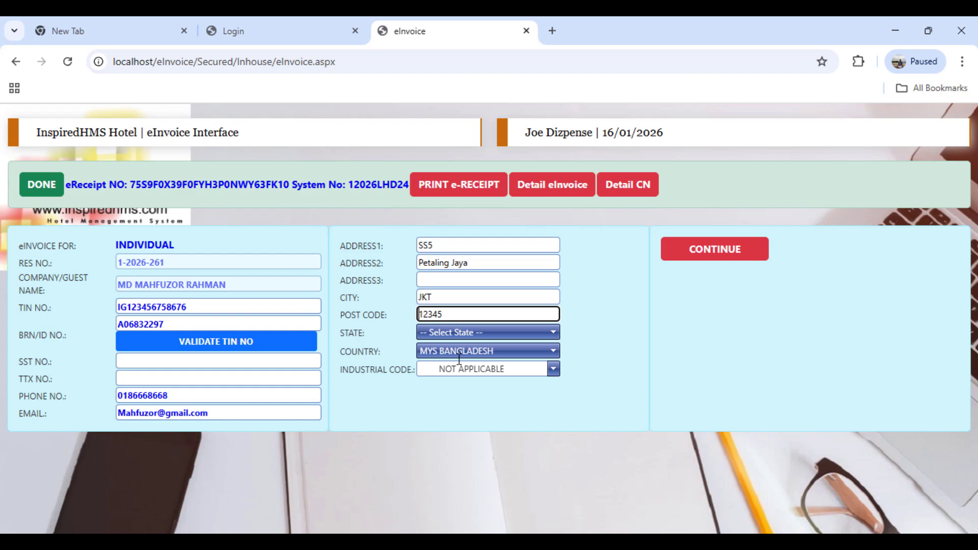
{"action": "left_click", "coordinate": [511, 332]}
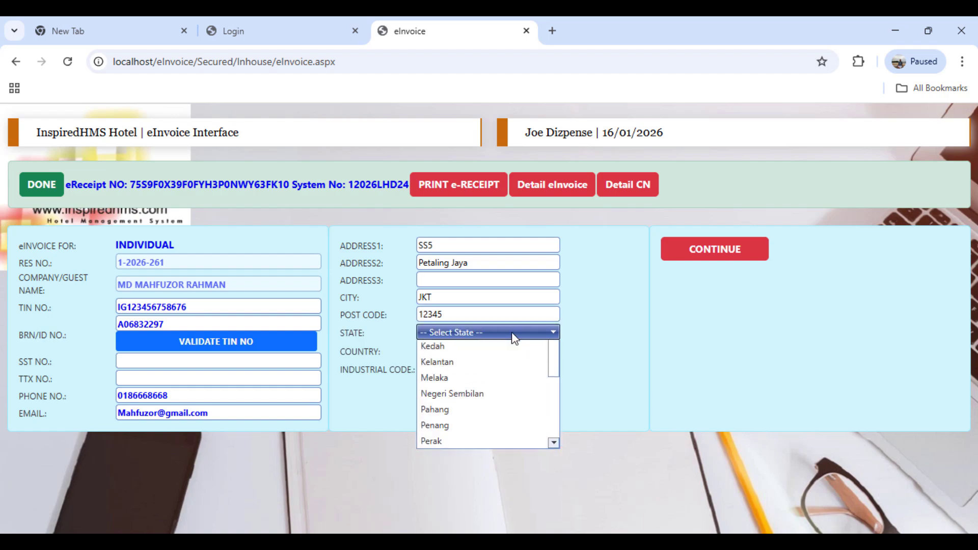
{"action": "scroll", "coordinate": [512, 392], "scroll_direction": "down", "scroll_amount": 3}
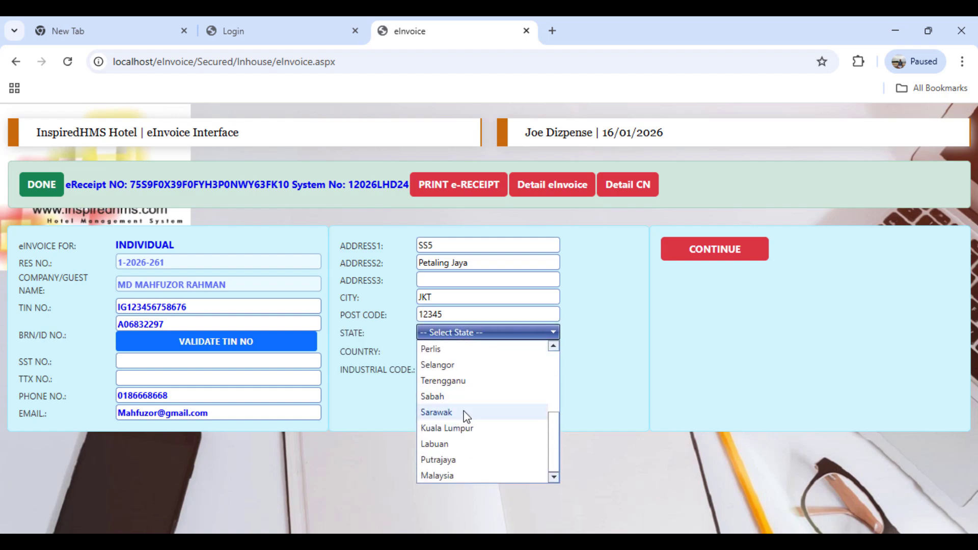
{"action": "left_click", "coordinate": [468, 364]}
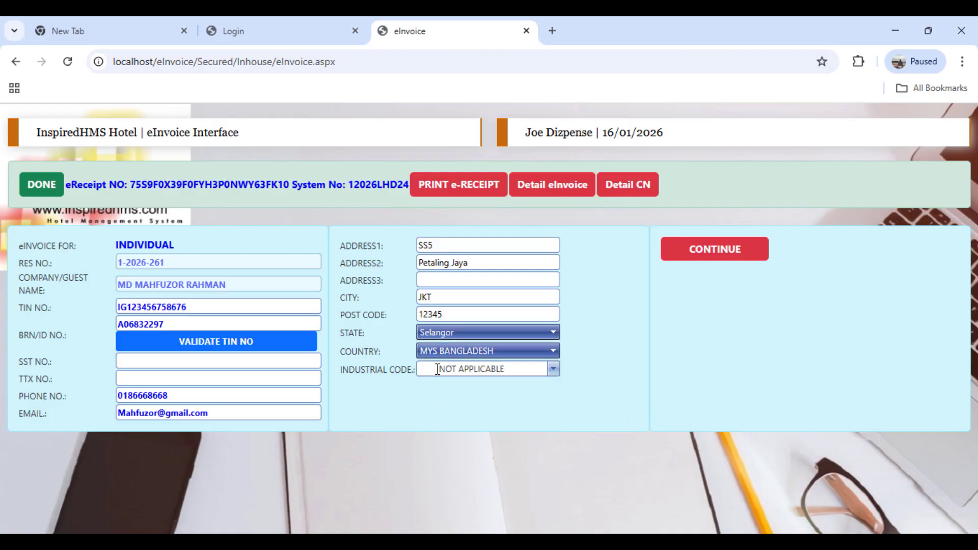
- Submit with industrial code NOT APPLICABLE, dismiss the empty-code warning, and reselect NOT APPLICABLE
{"action": "left_click", "coordinate": [558, 373]}
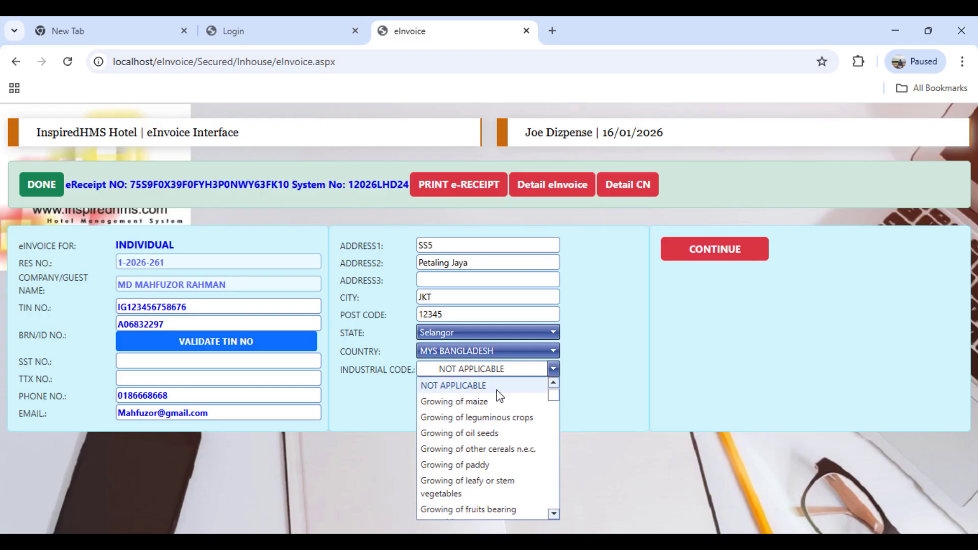
{"action": "left_click", "coordinate": [606, 384]}
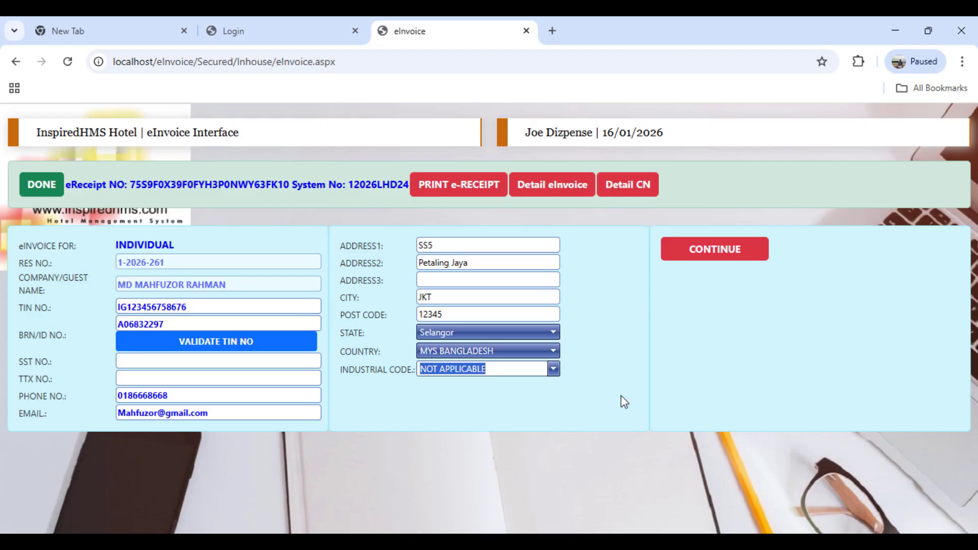
{"action": "left_click", "coordinate": [670, 359]}
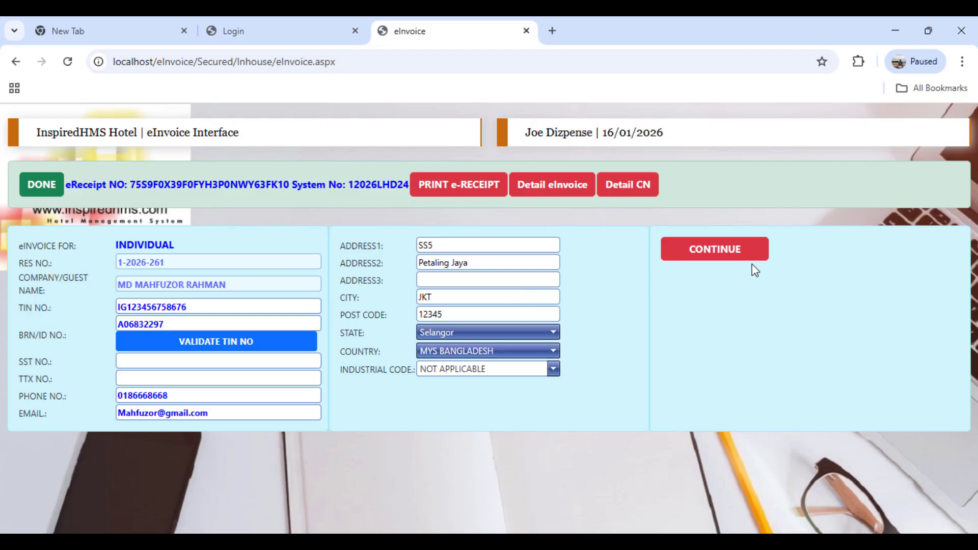
{"action": "left_click", "coordinate": [715, 250]}
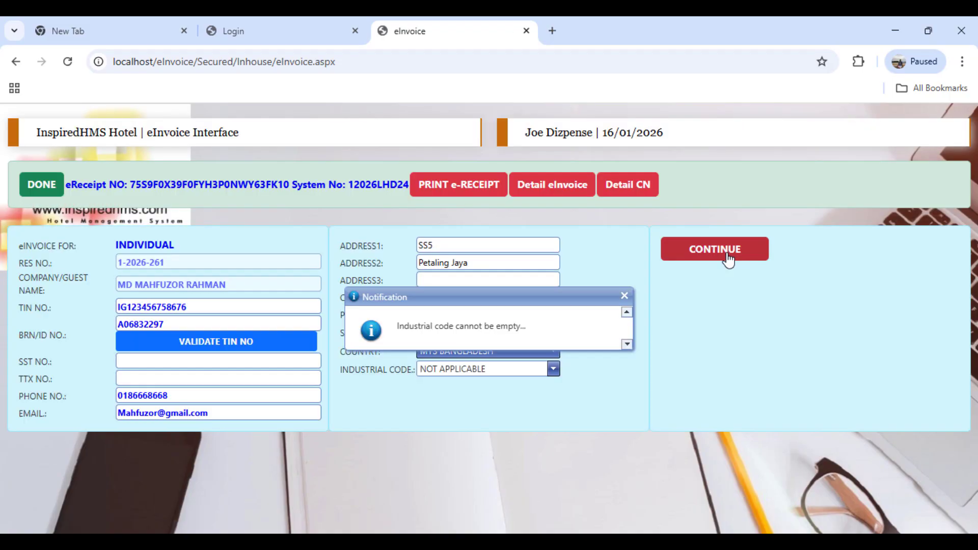
{"action": "left_click", "coordinate": [628, 295]}
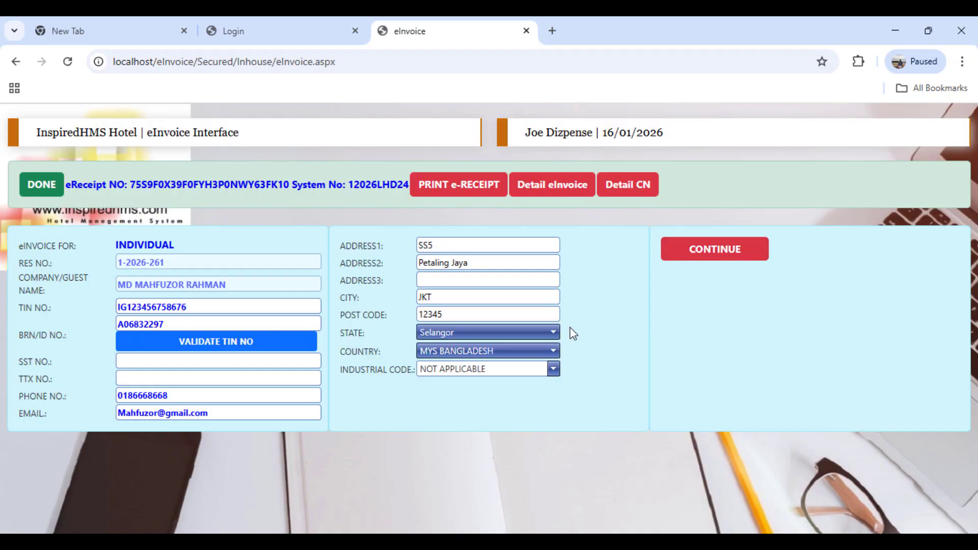
{"action": "left_click", "coordinate": [553, 369]}
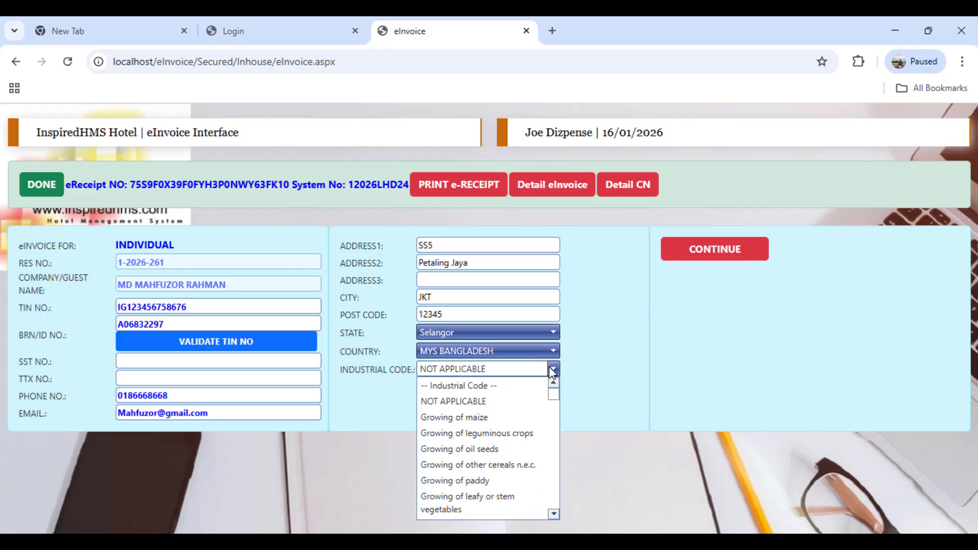
{"action": "left_click", "coordinate": [500, 402]}
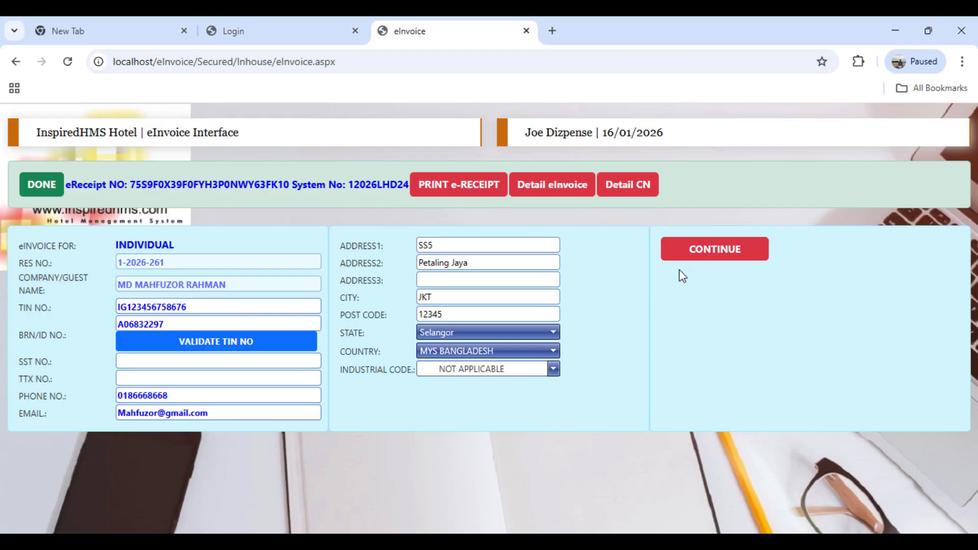
- Continue to the next e-invoice submission step
{"action": "left_click", "coordinate": [708, 254]}
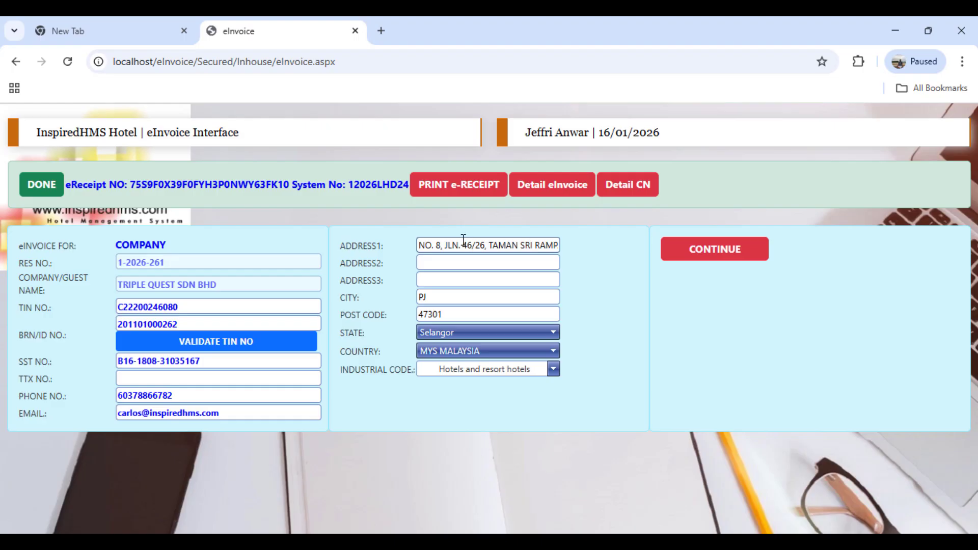
- Open the printable LHDN eReceipt and look over its QR code, billing details and charges
{"action": "left_click", "coordinate": [469, 193]}
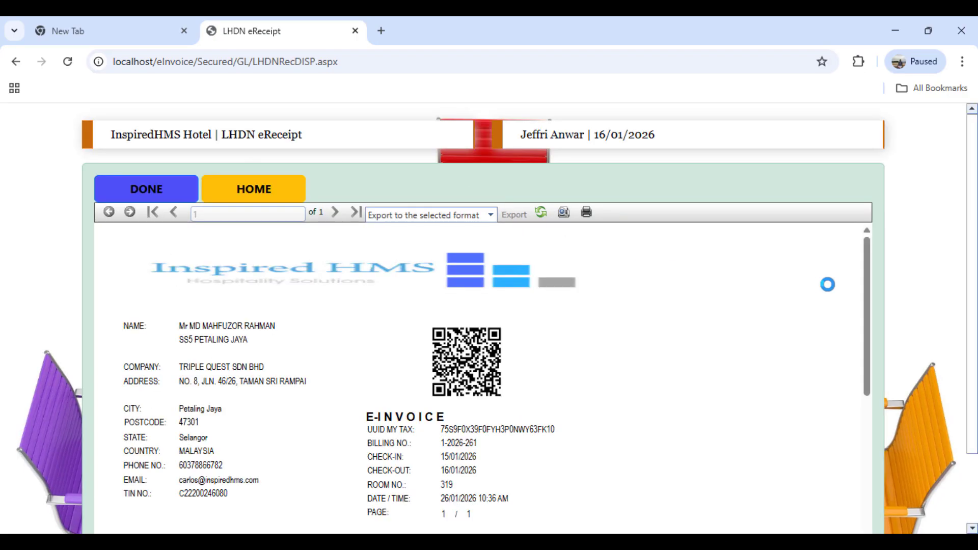
{"action": "scroll", "coordinate": [832, 284], "scroll_direction": "down", "scroll_amount": 1}
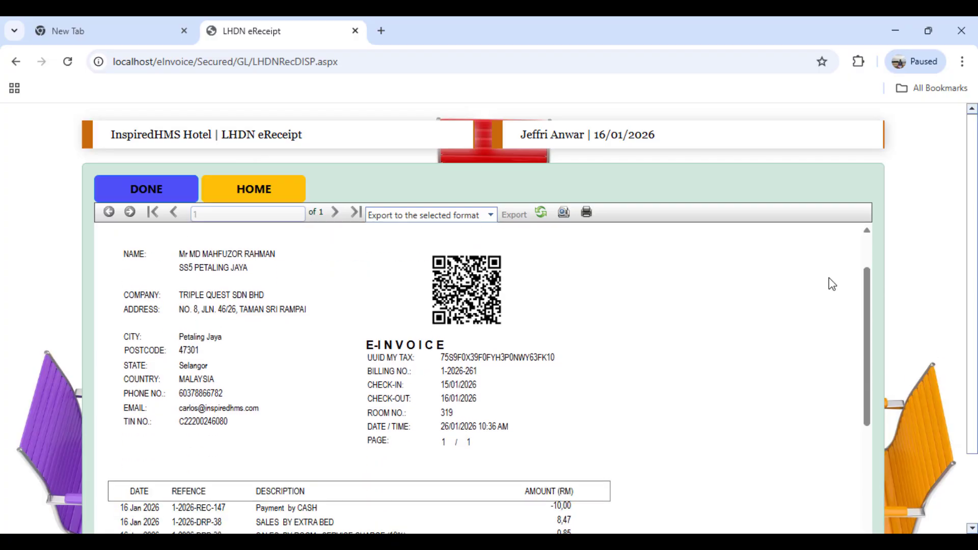
{"action": "scroll", "coordinate": [832, 284], "scroll_direction": "up", "scroll_amount": 1}
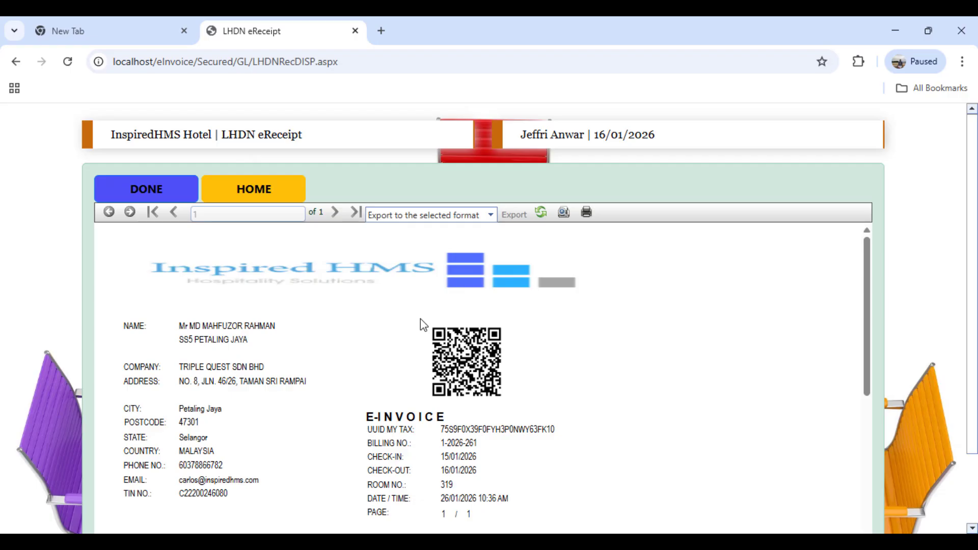
{"action": "scroll", "coordinate": [731, 357], "scroll_direction": "down", "scroll_amount": 3}
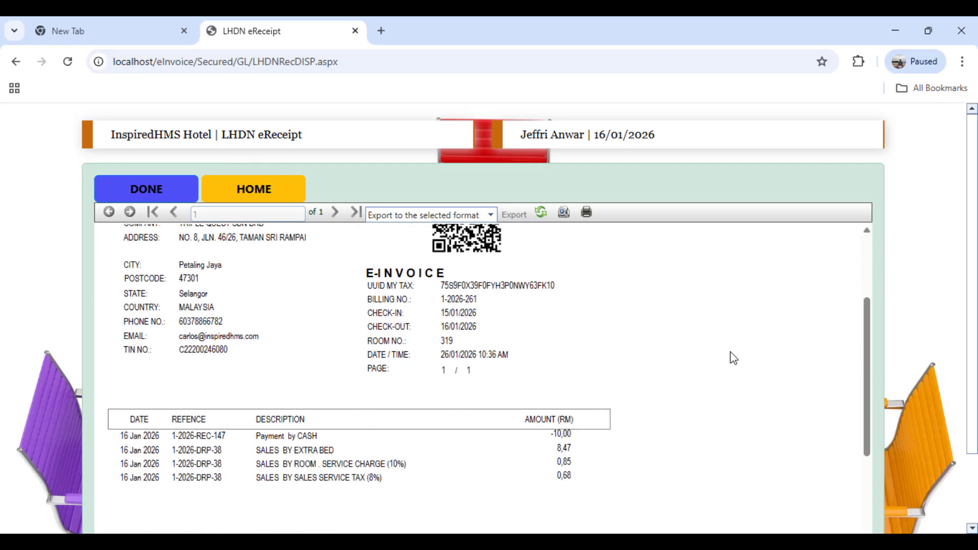
{"action": "scroll", "coordinate": [710, 356], "scroll_direction": "down", "scroll_amount": 2}
{"action": "scroll", "coordinate": [711, 356], "scroll_direction": "up", "scroll_amount": 5}
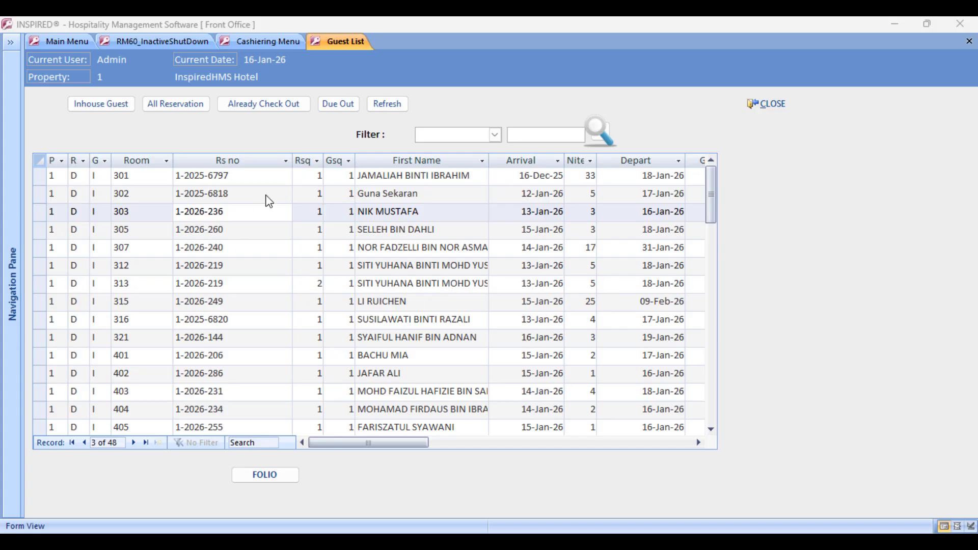
- Open the room 303 guest's folio for reservation 1-2026-236
{"action": "left_click", "coordinate": [224, 213]}
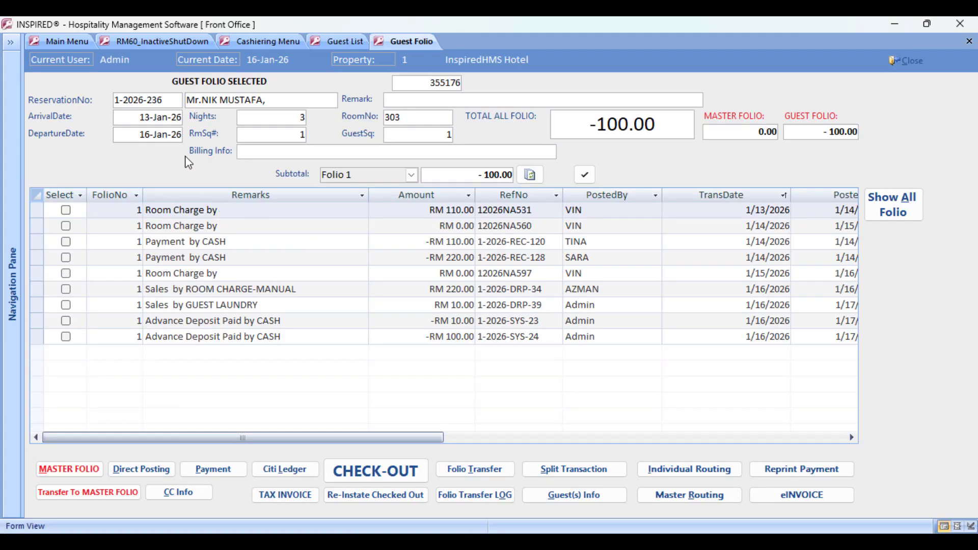
{"action": "left_click", "coordinate": [149, 100]}
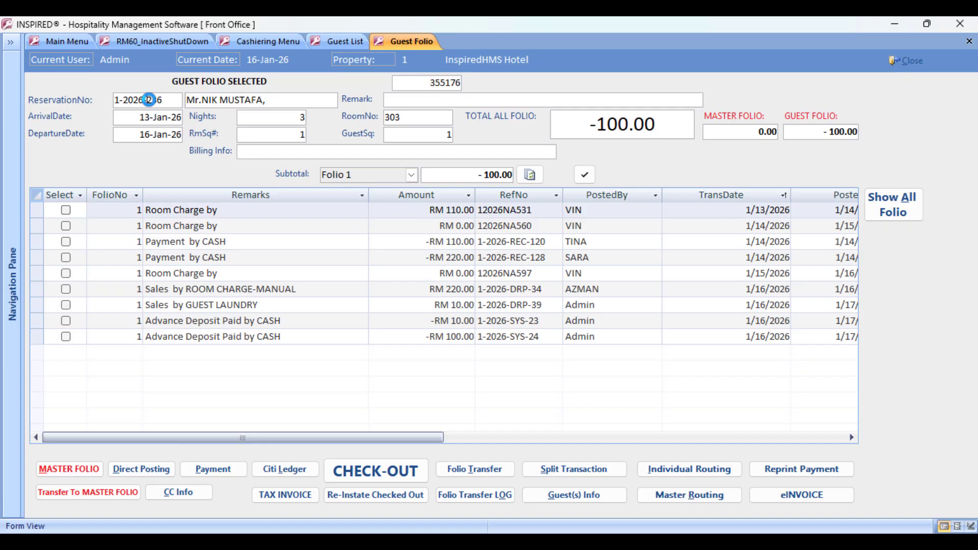
- Open the reservation's guest record for room 303 and check the guest's ID and first name
{"action": "double_click", "coordinate": [149, 100]}
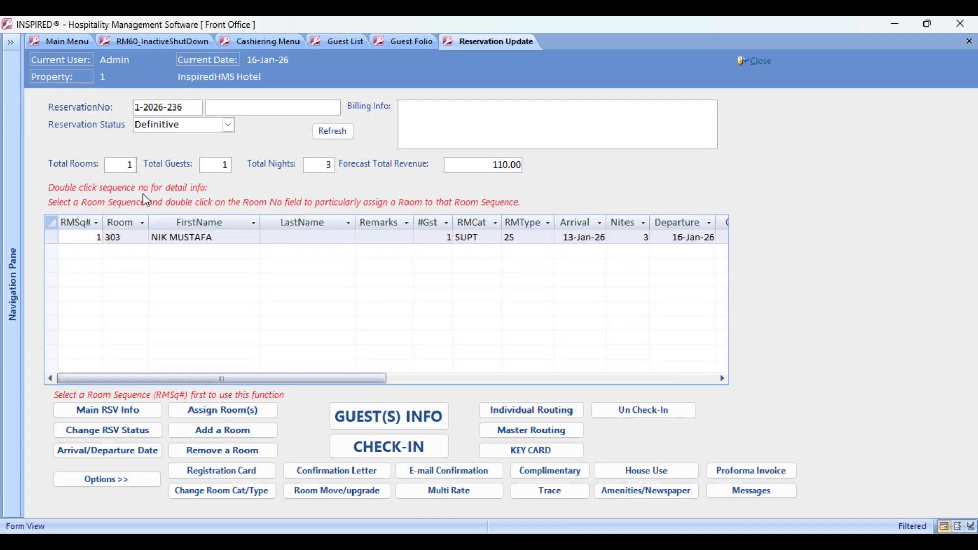
{"action": "double_click", "coordinate": [85, 238]}
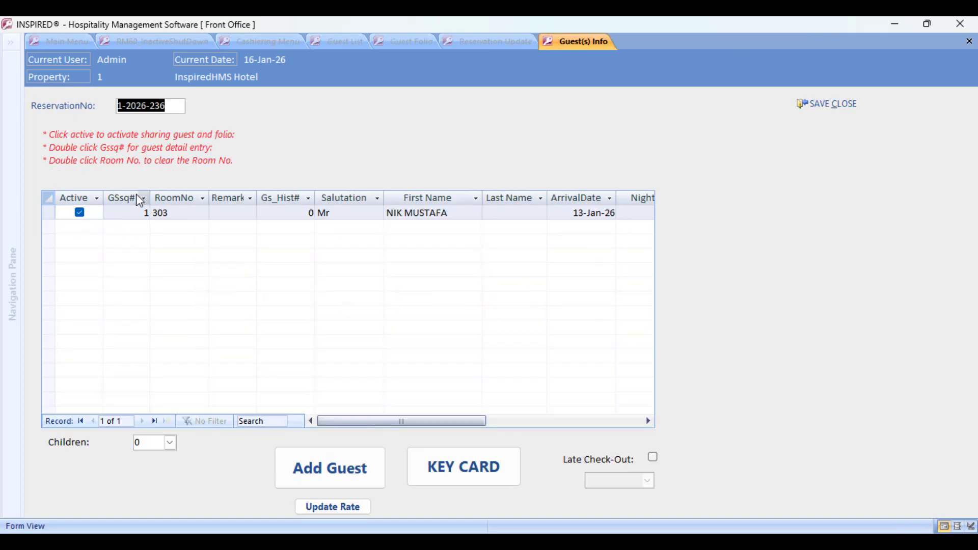
{"action": "double_click", "coordinate": [137, 214]}
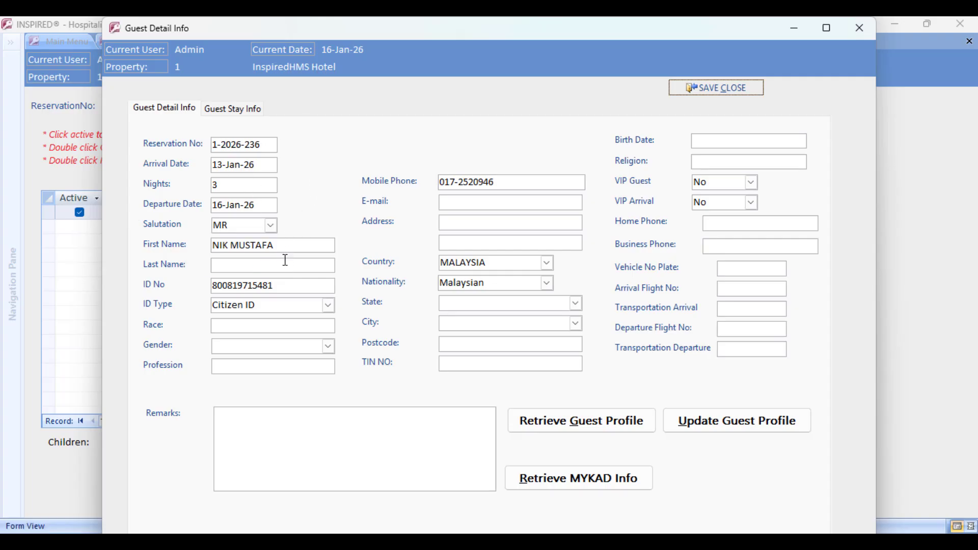
{"action": "left_click", "coordinate": [283, 287]}
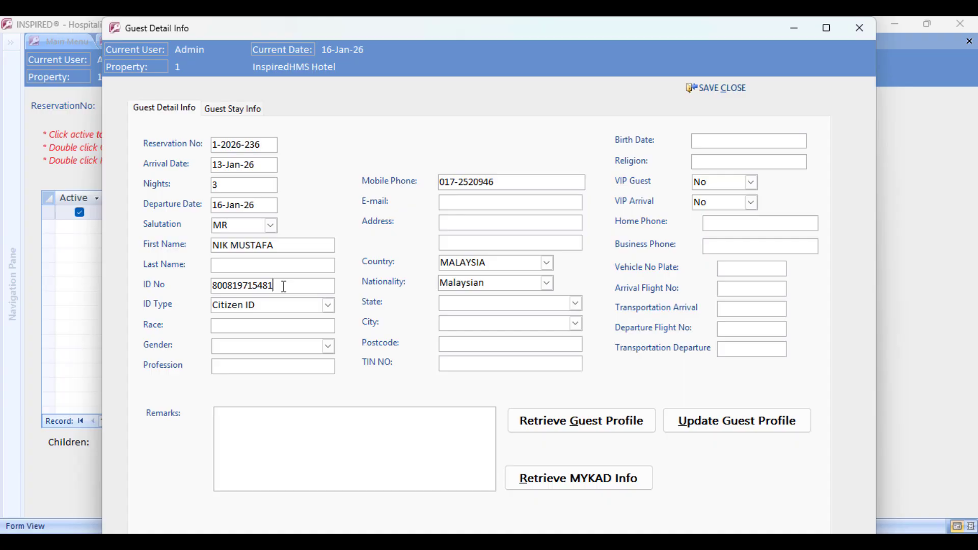
{"action": "left_click", "coordinate": [296, 246]}
- Remove the hyphen from the mobile number and set State Selangor and City Batu Gajah
{"action": "left_click", "coordinate": [504, 182]}
{"action": "key", "text": "BackSpace"}
{"action": "left_click", "coordinate": [531, 205]}
{"action": "left_click", "coordinate": [576, 305]}
{"action": "scroll", "coordinate": [552, 397], "scroll_direction": "down", "scroll_amount": 1}
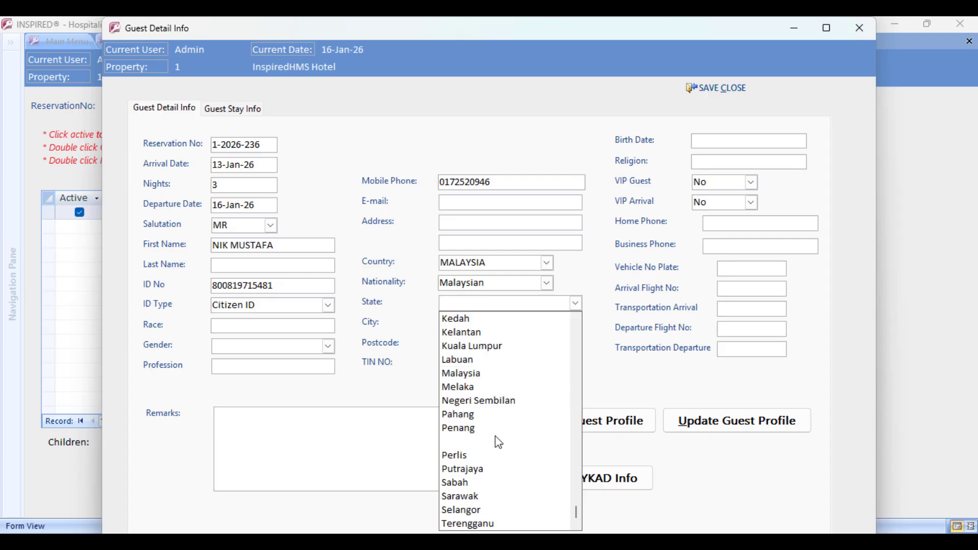
{"action": "left_click", "coordinate": [488, 510]}
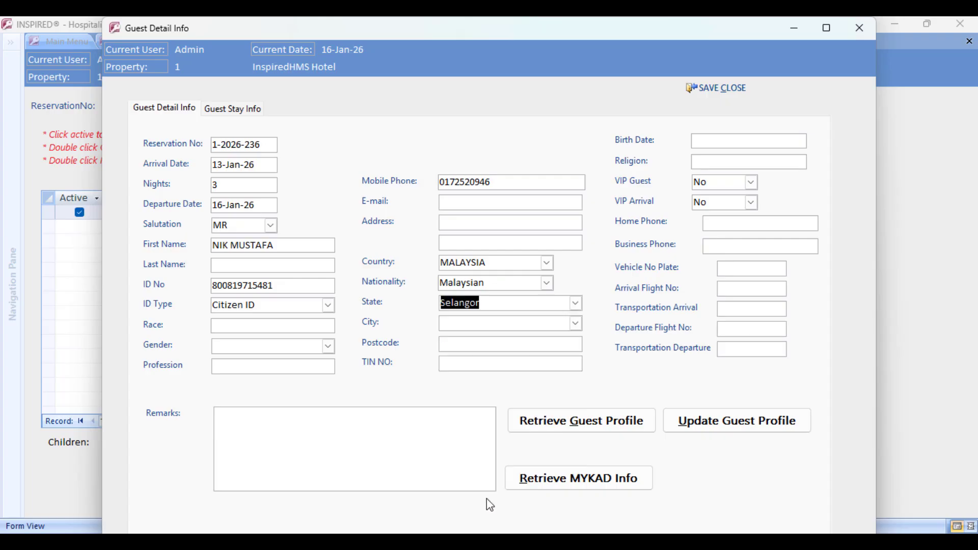
{"action": "left_click", "coordinate": [576, 324]}
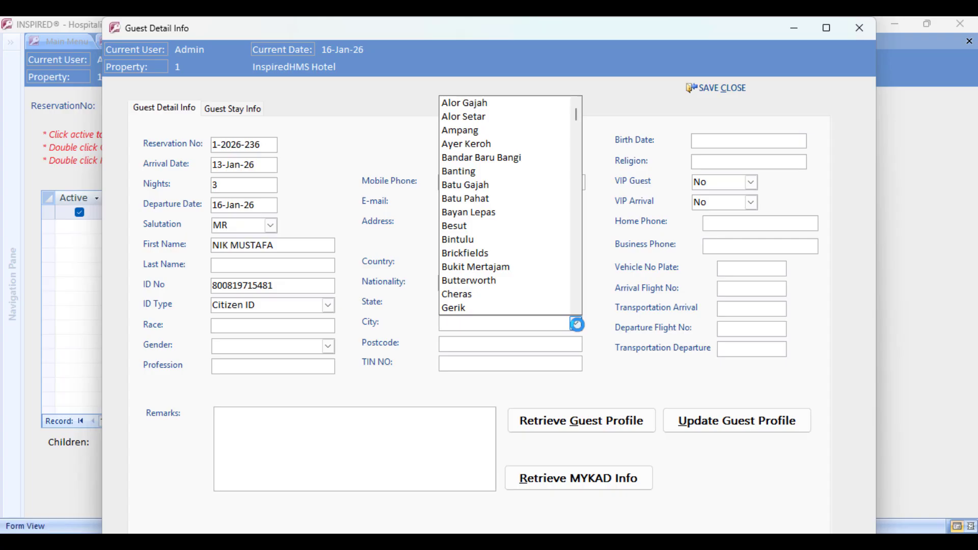
{"action": "left_click", "coordinate": [504, 184]}
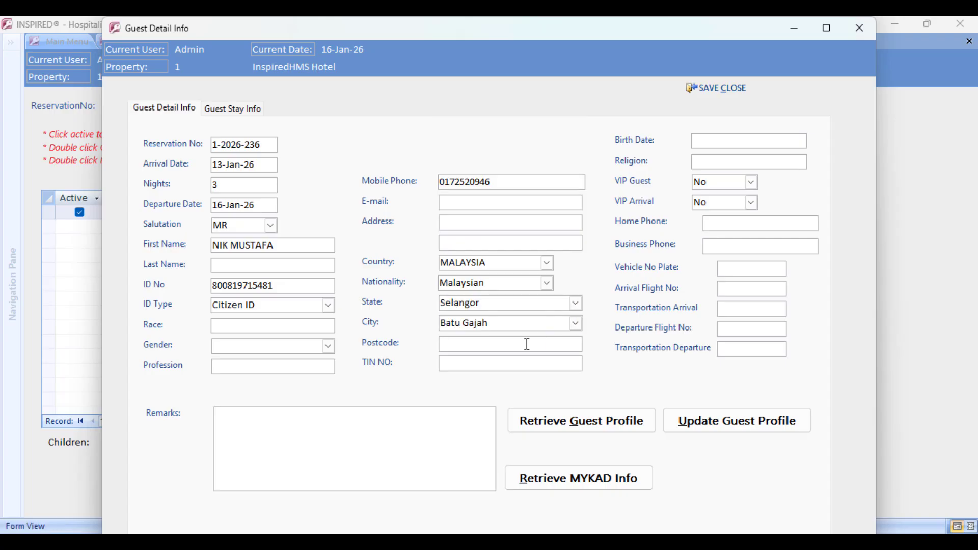
- Fill in the guest's postcode and TIN number, then save and close the details
{"action": "type", "text": "12345"}
{"action": "left_click", "coordinate": [522, 364]}
{"action": "type", "text": "IG1234567"}
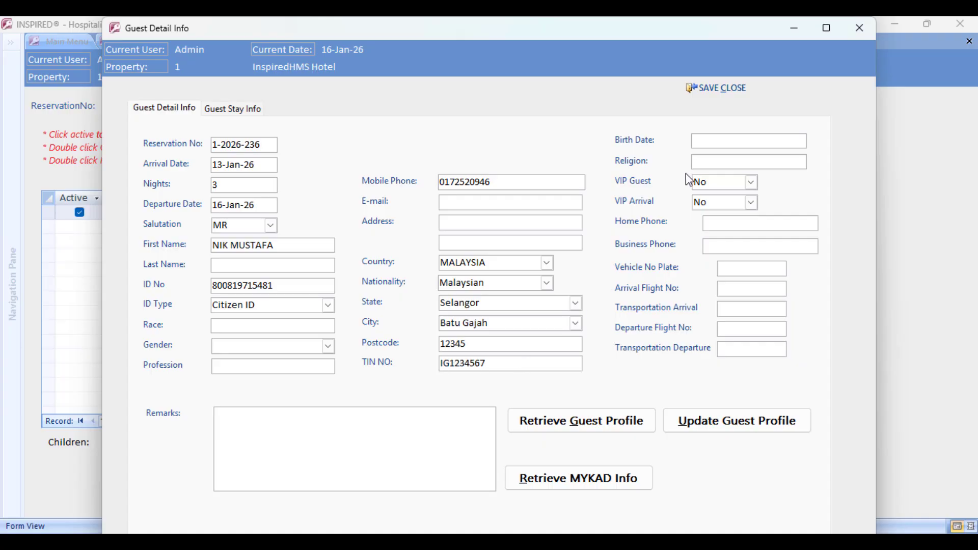
{"action": "left_click", "coordinate": [716, 88]}
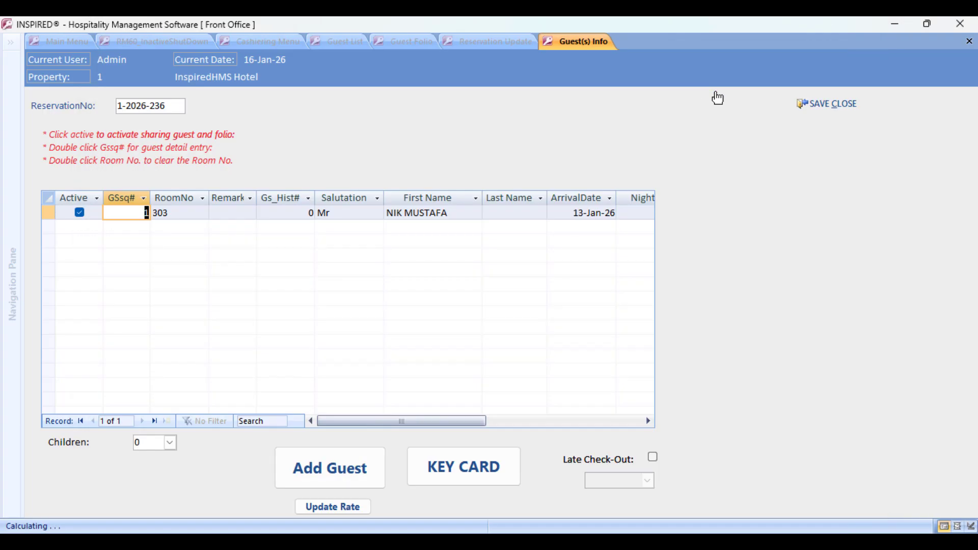
- Save the guest list, then confirm the reservation's company stays WALK IN
{"action": "left_click", "coordinate": [838, 107]}
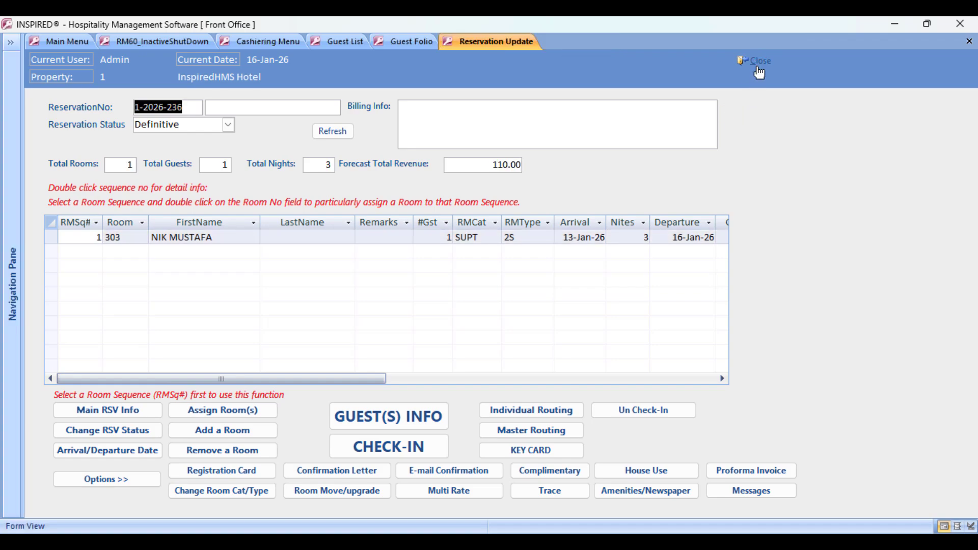
{"action": "left_click", "coordinate": [756, 64]}
{"action": "double_click", "coordinate": [146, 100]}
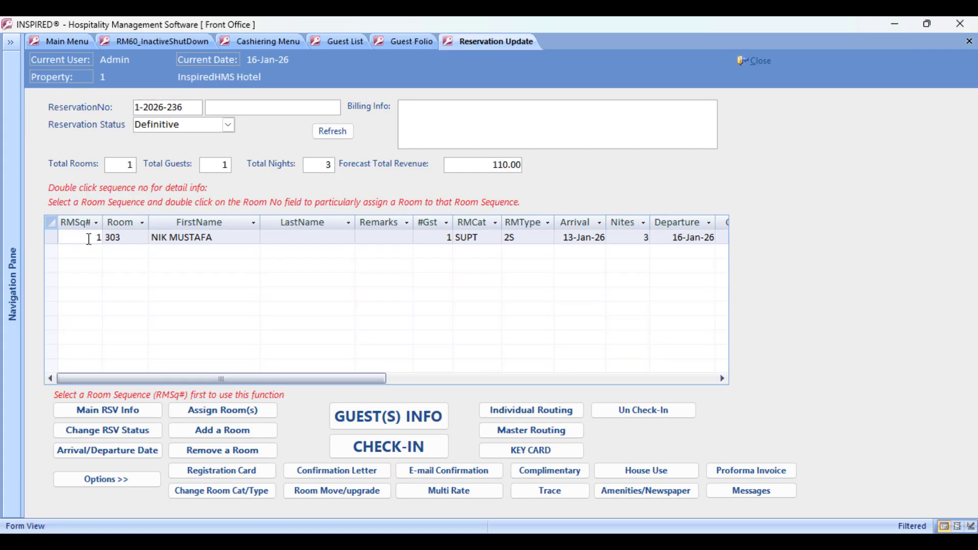
{"action": "left_click", "coordinate": [102, 416]}
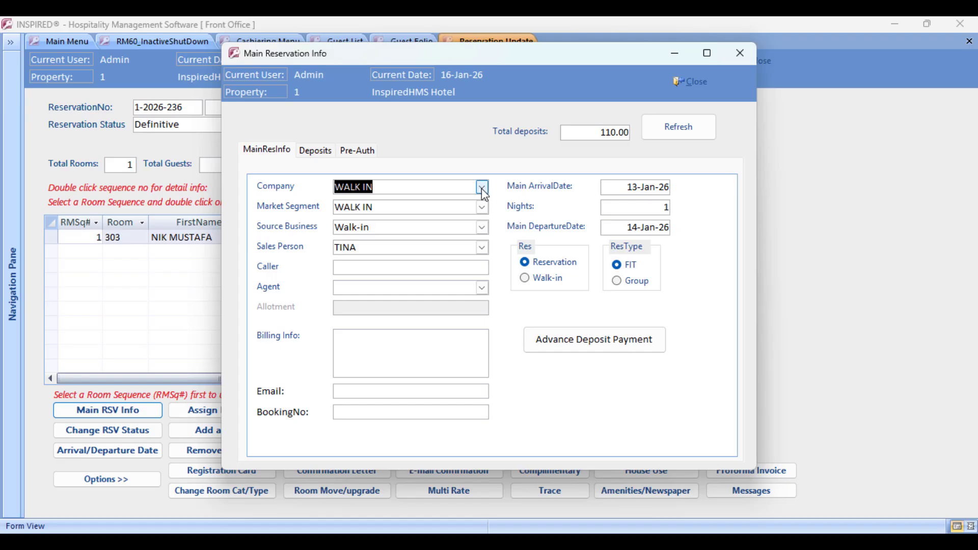
{"action": "left_click", "coordinate": [481, 187]}
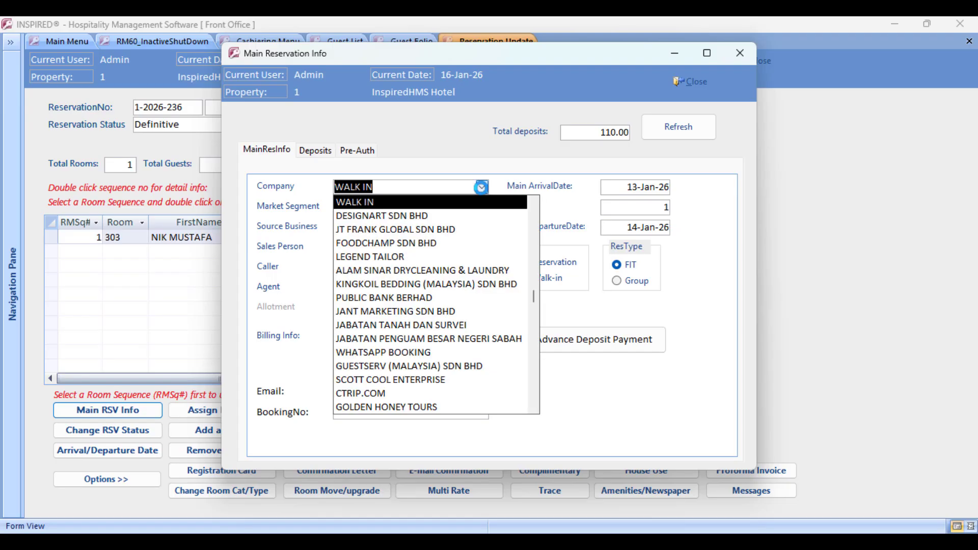
{"action": "left_click", "coordinate": [690, 90]}
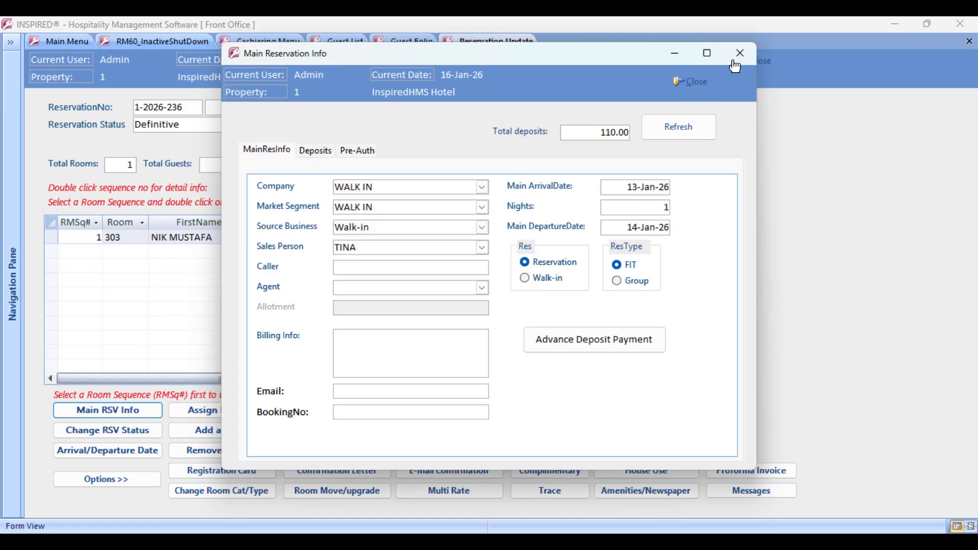
- Close the main reservation information, reservation update and guest folio windows
{"action": "left_click", "coordinate": [692, 88]}
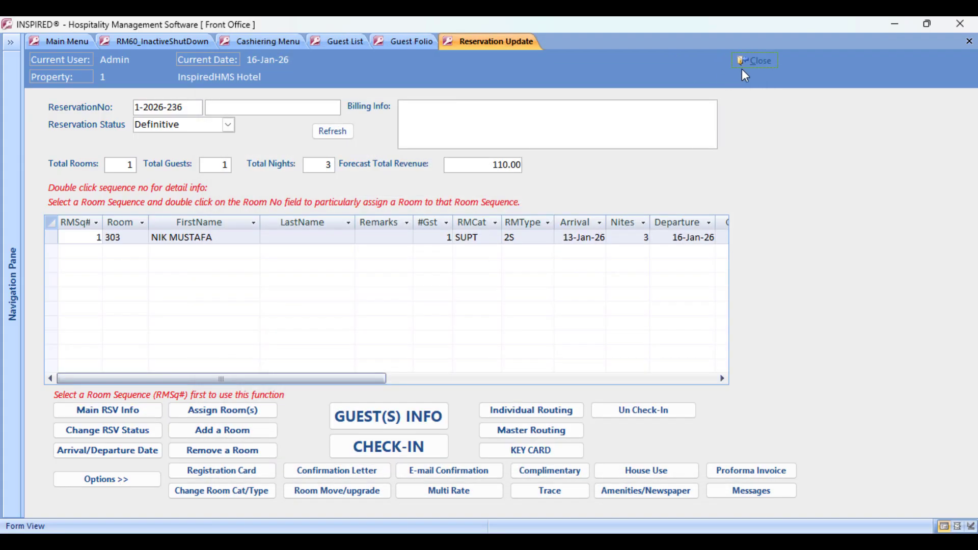
{"action": "left_click", "coordinate": [754, 61]}
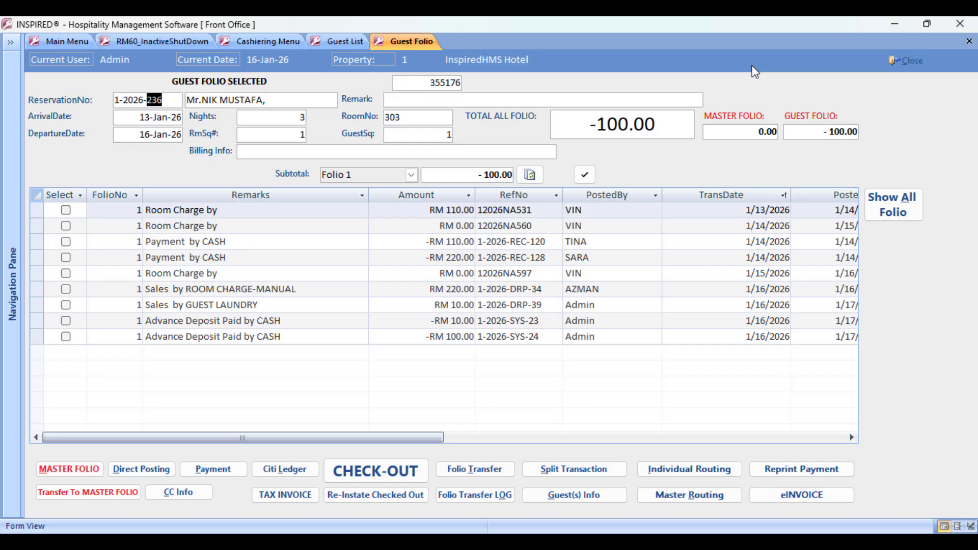
{"action": "left_click", "coordinate": [896, 62]}
- Leave cashiering and open the TRIPLE QUEST SDN BHD company profile
{"action": "left_click", "coordinate": [772, 103]}
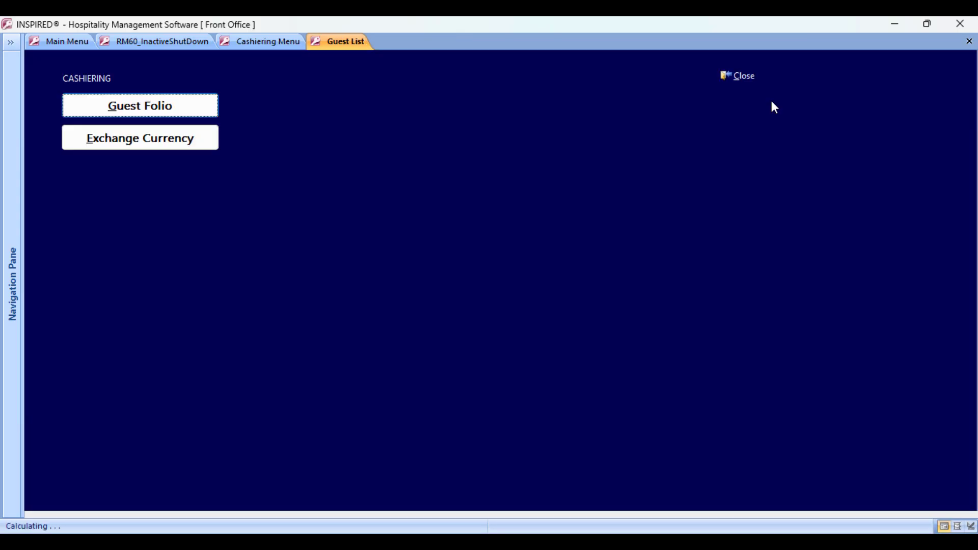
{"action": "left_click", "coordinate": [743, 79]}
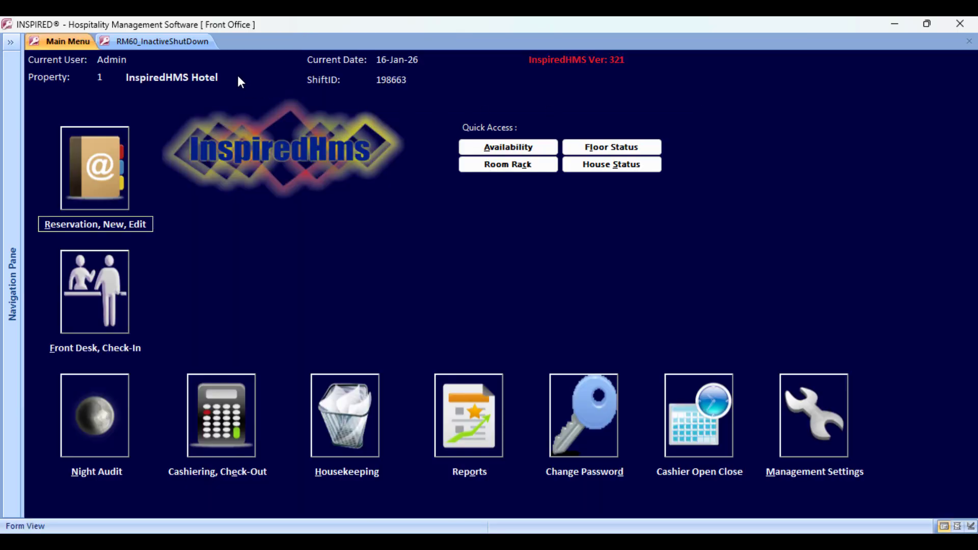
{"action": "left_click", "coordinate": [112, 179]}
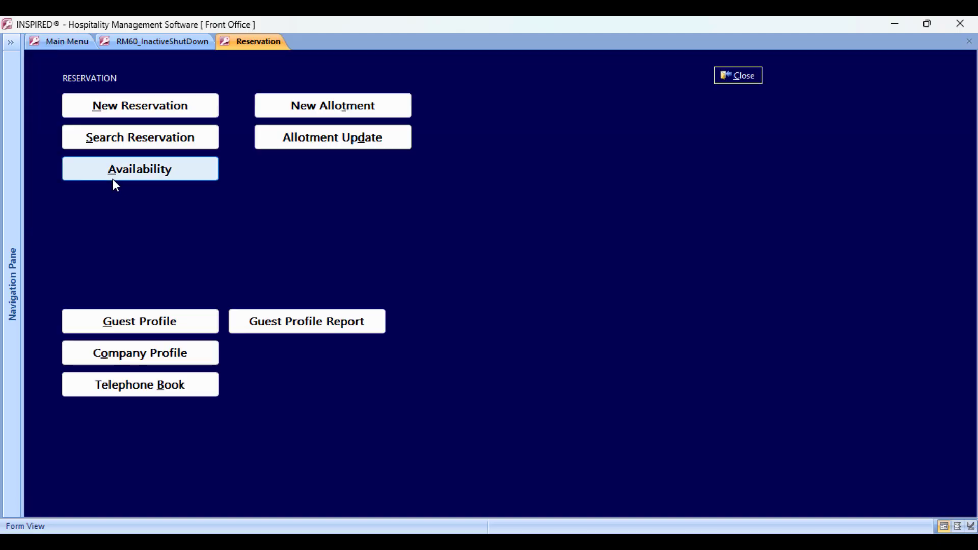
{"action": "left_click", "coordinate": [151, 352]}
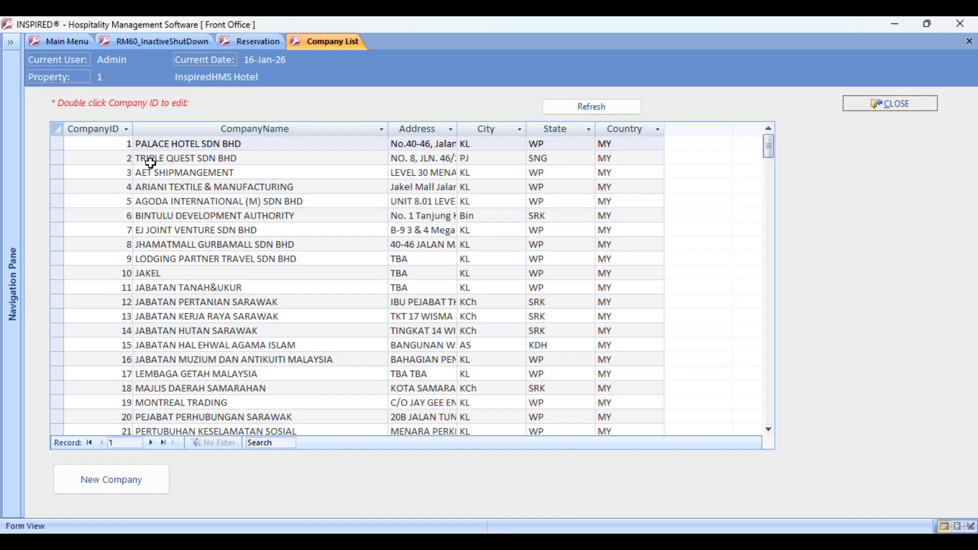
{"action": "double_click", "coordinate": [116, 160]}
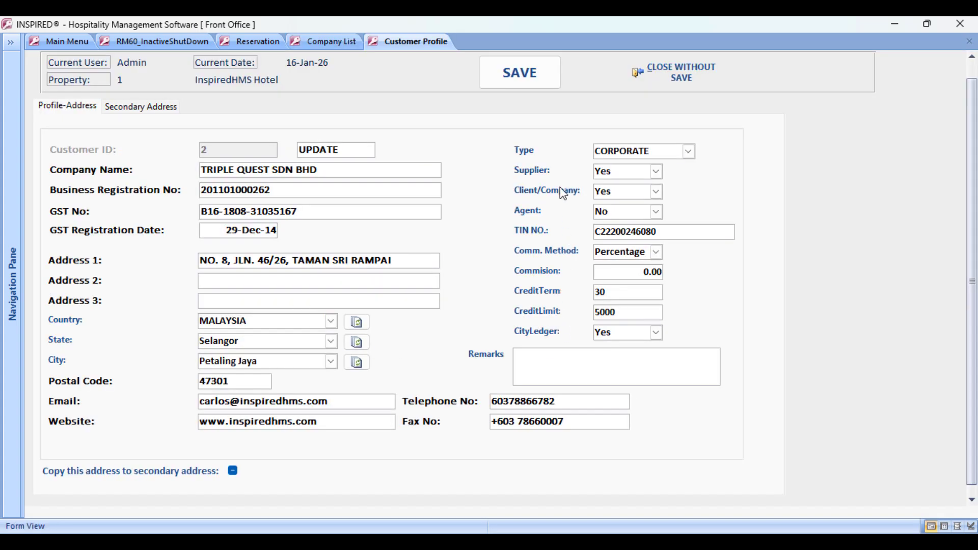
- Review the company's TIN, business registration number, email and postal code
{"action": "left_click", "coordinate": [673, 232]}
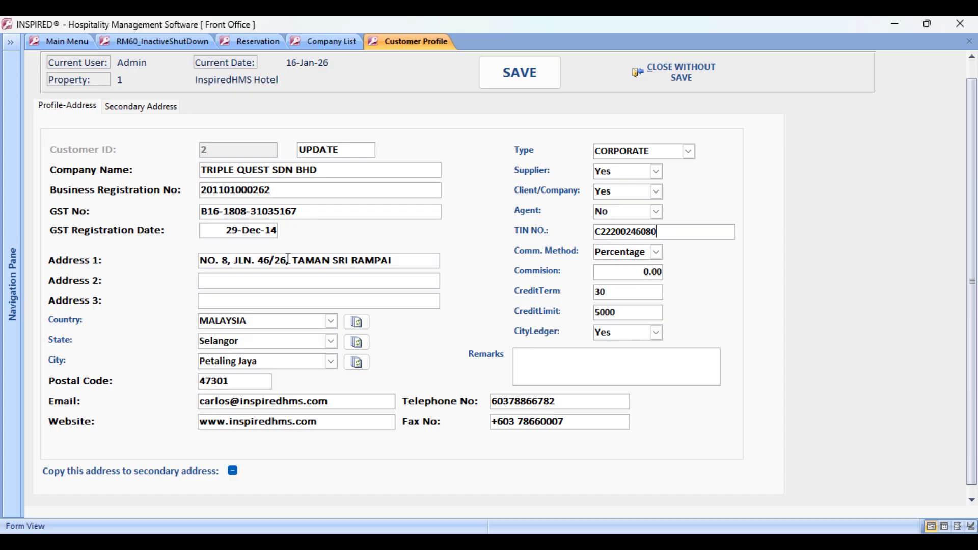
{"action": "left_click", "coordinate": [287, 190]}
{"action": "left_click_drag", "start_coordinate": [339, 401], "coordinate": [147, 401]}
{"action": "left_click_drag", "start_coordinate": [227, 381], "coordinate": [152, 380]}
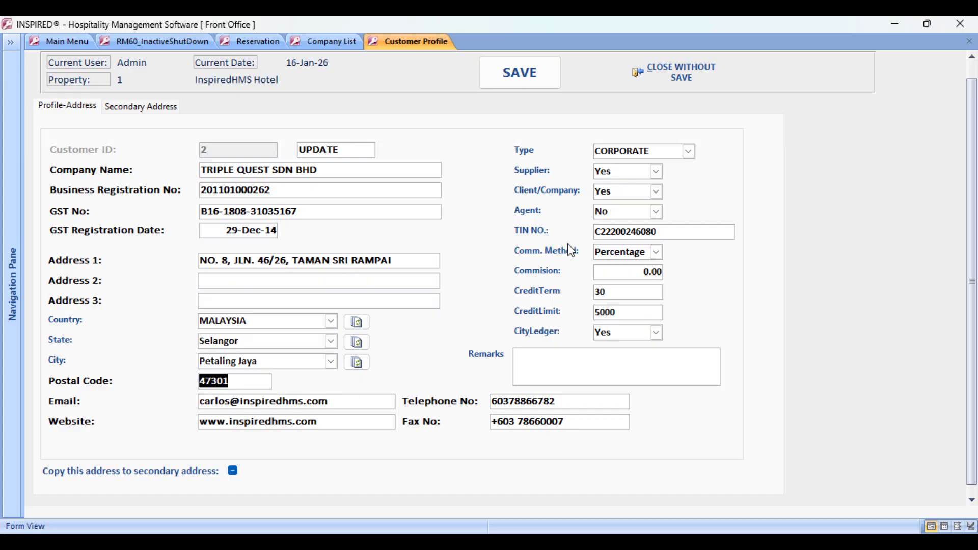
{"action": "left_click", "coordinate": [664, 233]}
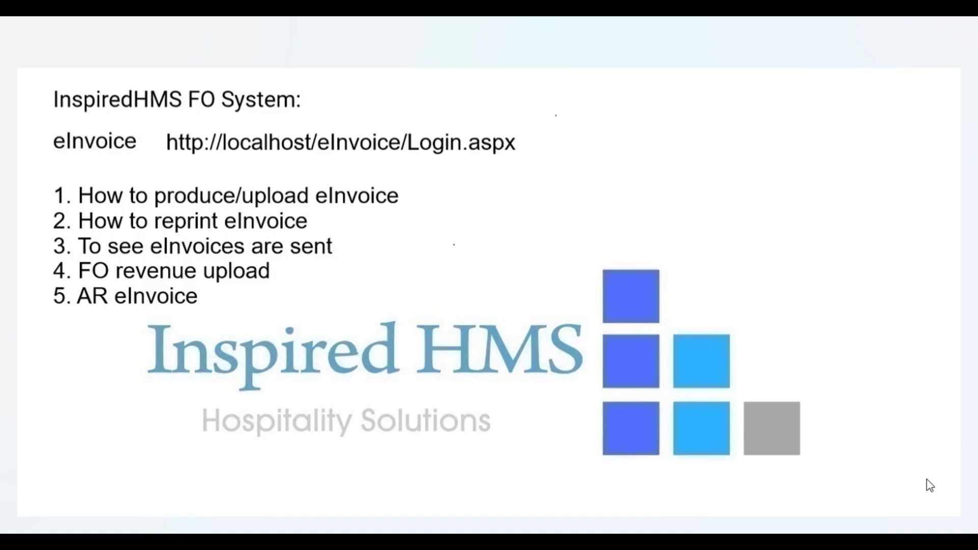
{"action": "left_click", "coordinate": [723, 533]}
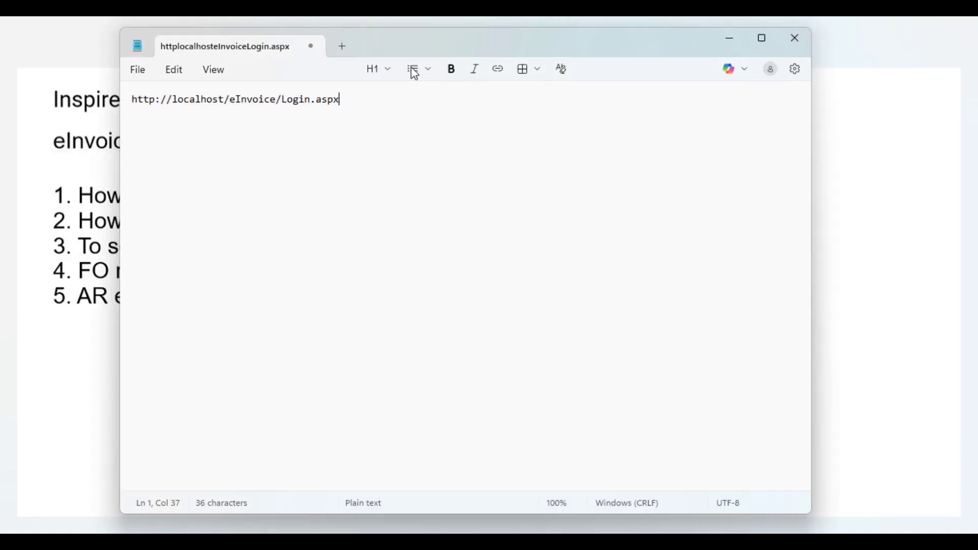
{"action": "left_click_drag", "start_coordinate": [360, 101], "coordinate": [116, 91]}
{"action": "key", "text": "ctrl+c"}
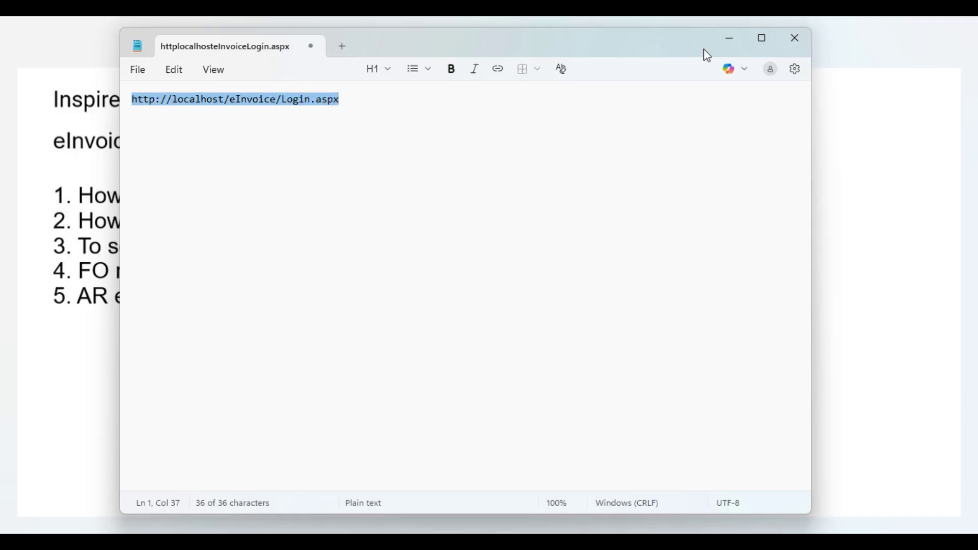
{"action": "left_click", "coordinate": [719, 46]}
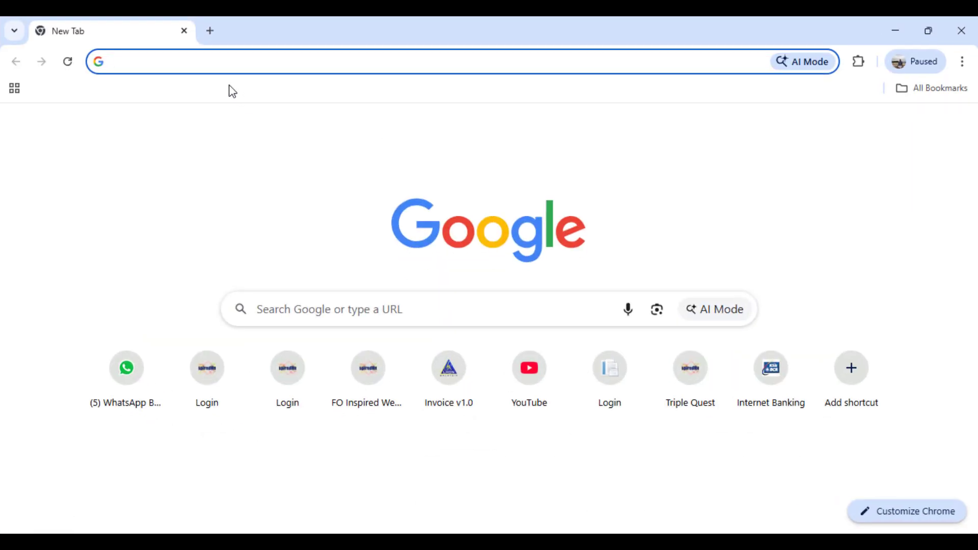
{"action": "left_click", "coordinate": [196, 68]}
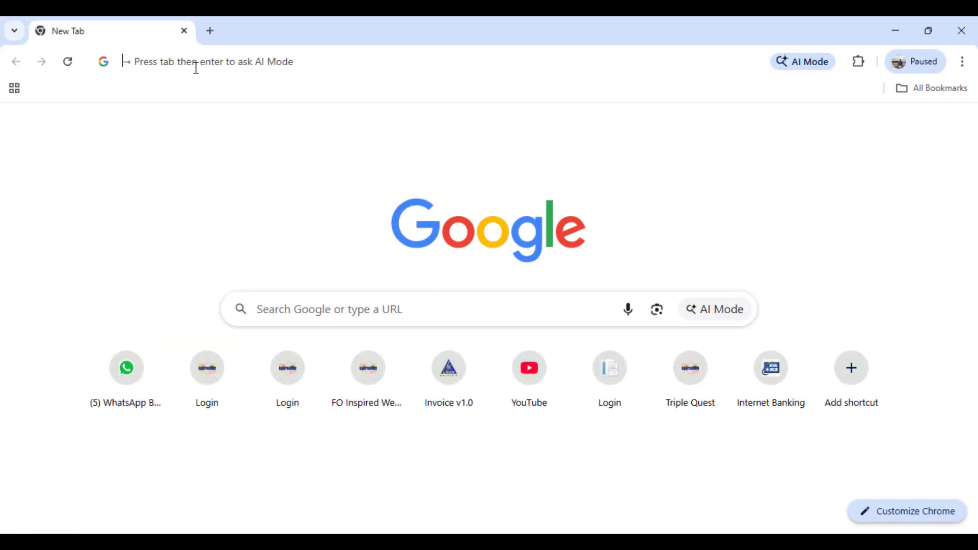
{"action": "key", "text": "ctrl+v"}
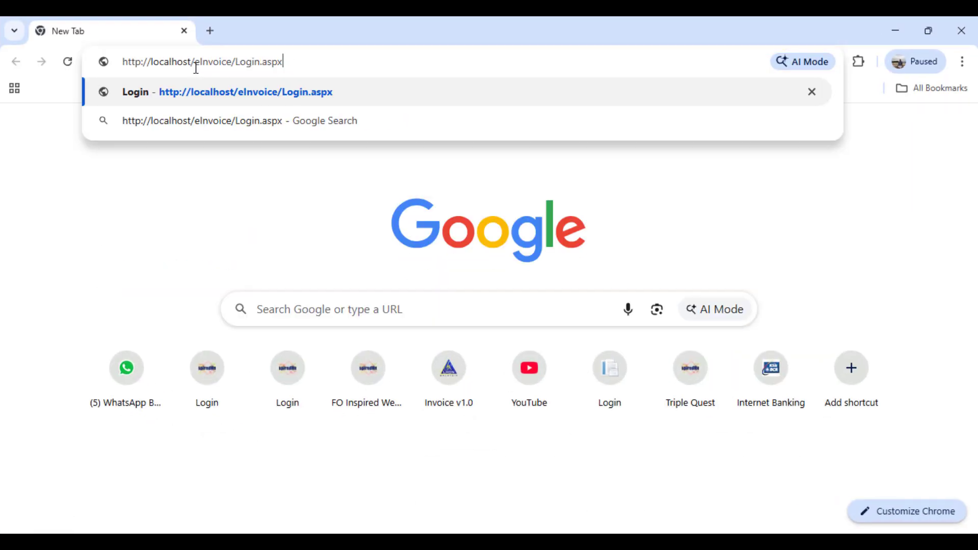
{"action": "key", "text": "Return"}
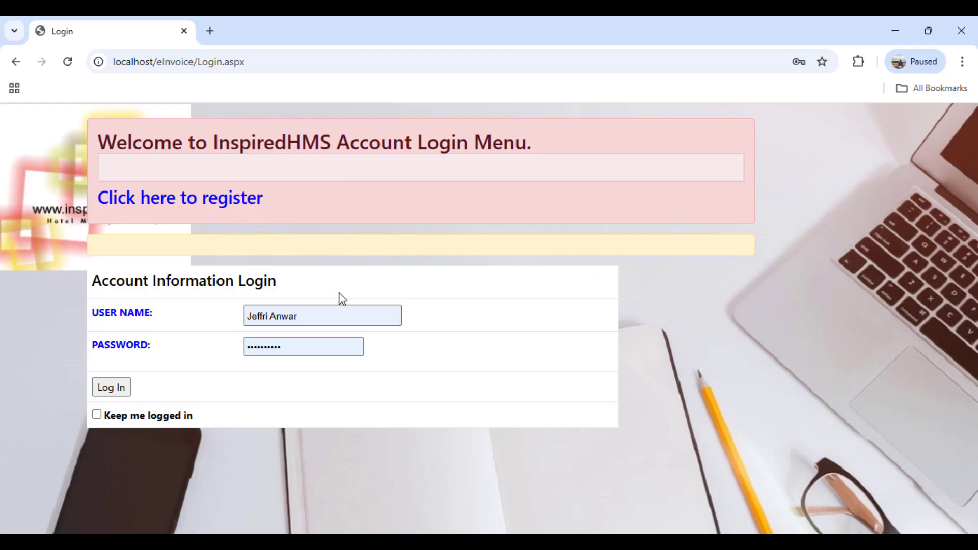
- Sign in with a saved login and select the InspiredHMS Hotel property
{"action": "left_click_drag", "start_coordinate": [317, 316], "coordinate": [214, 305]}
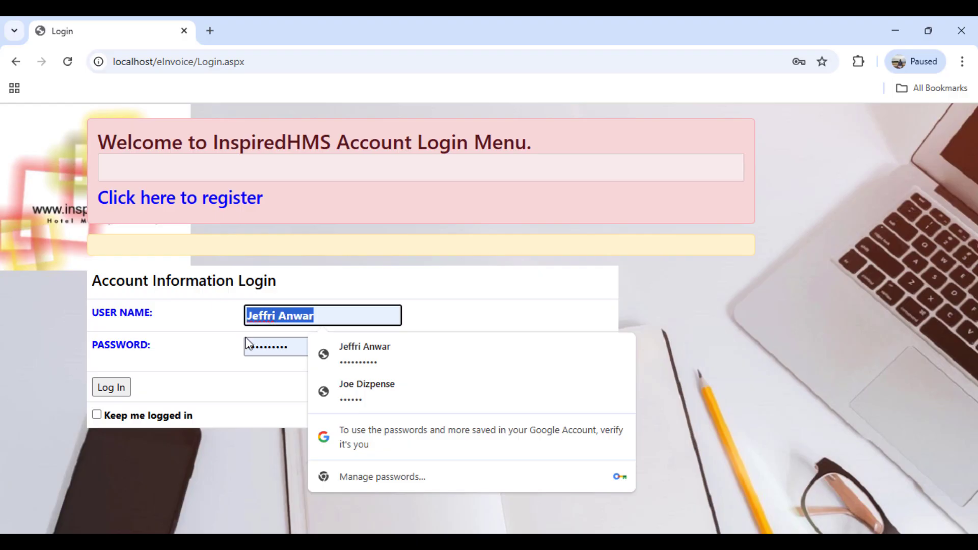
{"action": "left_click", "coordinate": [376, 391]}
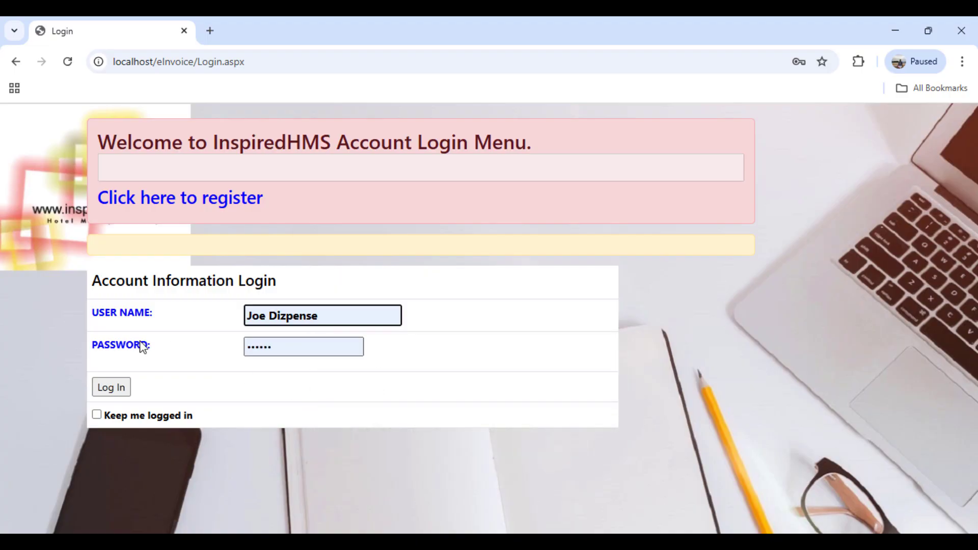
{"action": "key", "text": "Tab"}
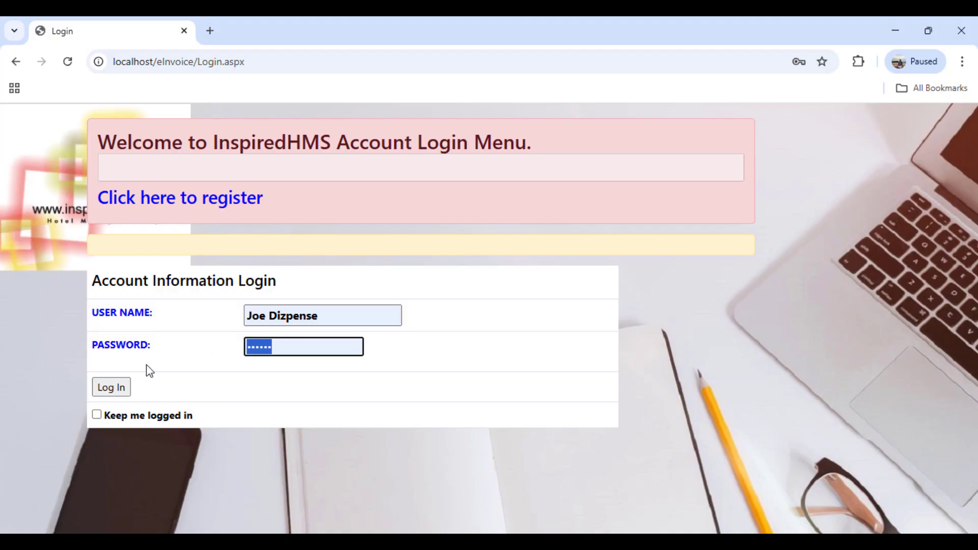
{"action": "left_click", "coordinate": [125, 387]}
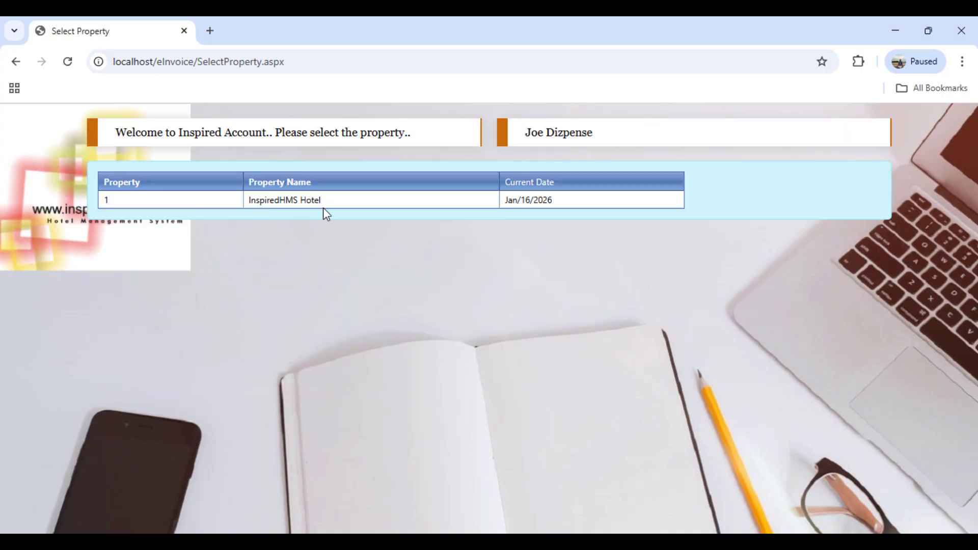
{"action": "left_click", "coordinate": [324, 206]}
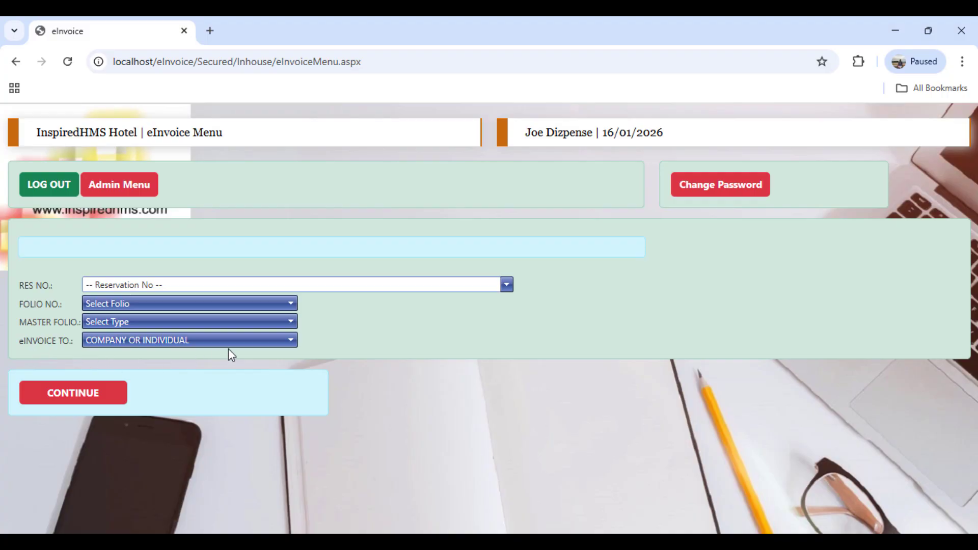
- Search reservations by date 05/01/2026 and select the room 412 reservation
{"action": "left_click", "coordinate": [253, 341]}
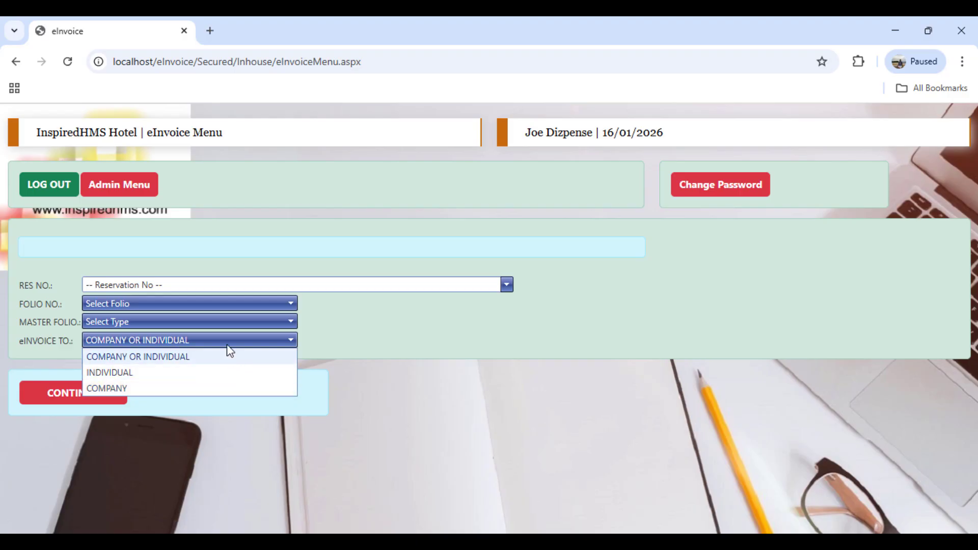
{"action": "left_click", "coordinate": [249, 286]}
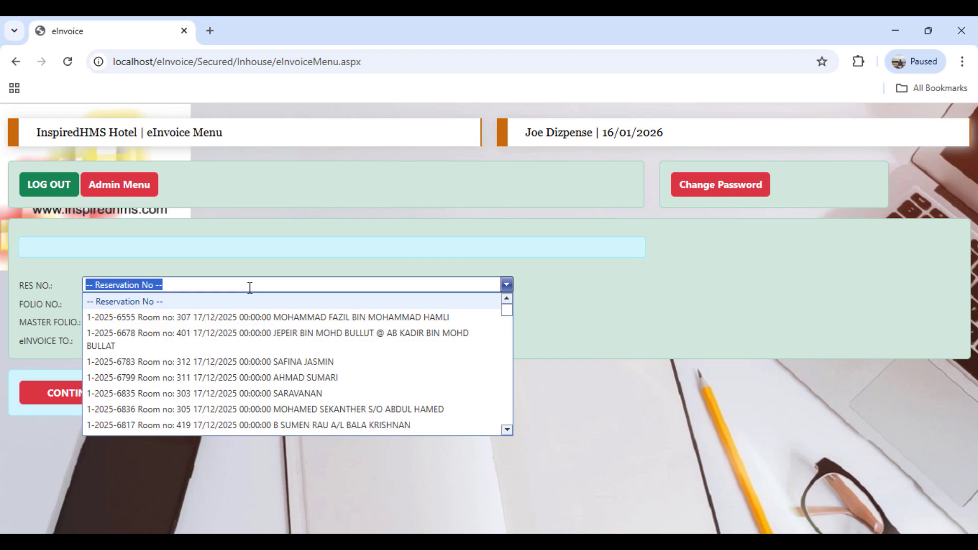
{"action": "type", "text": "05"}
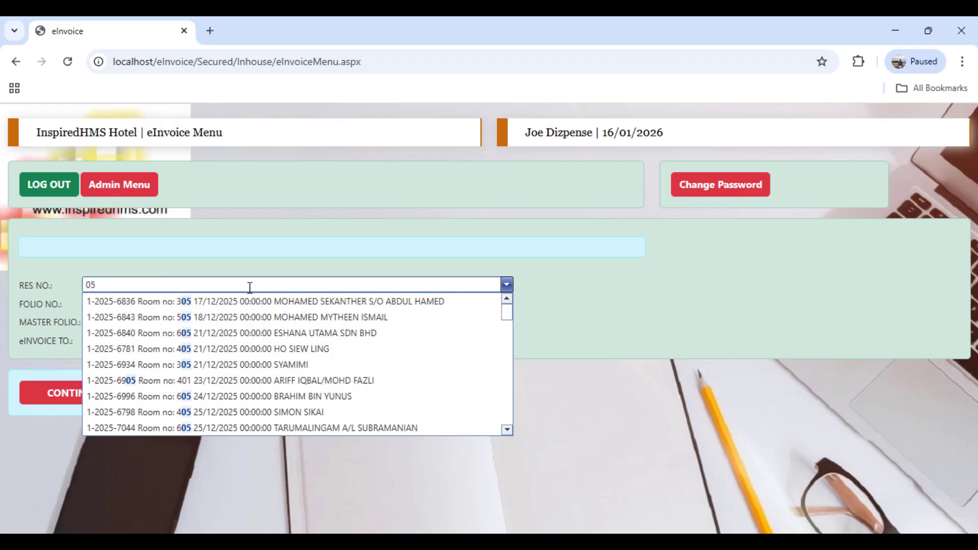
{"action": "type", "text": "/1"}
{"action": "key", "text": "BackSpace"}
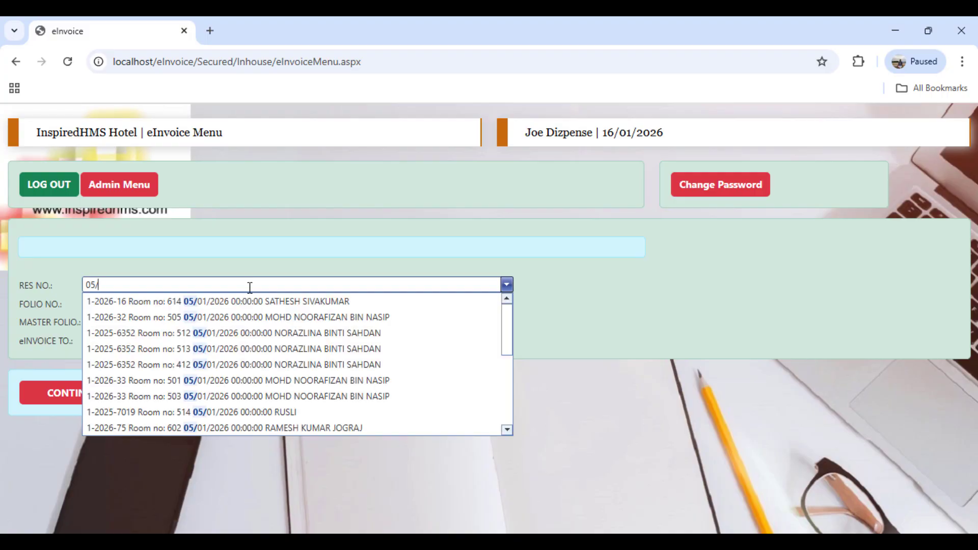
{"action": "type", "text": "01"}
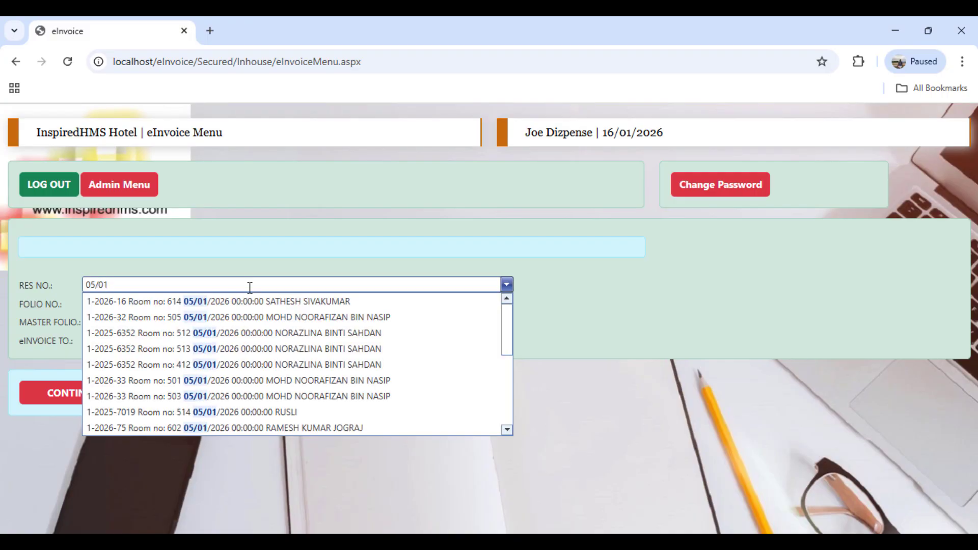
{"action": "type", "text": "/2026"}
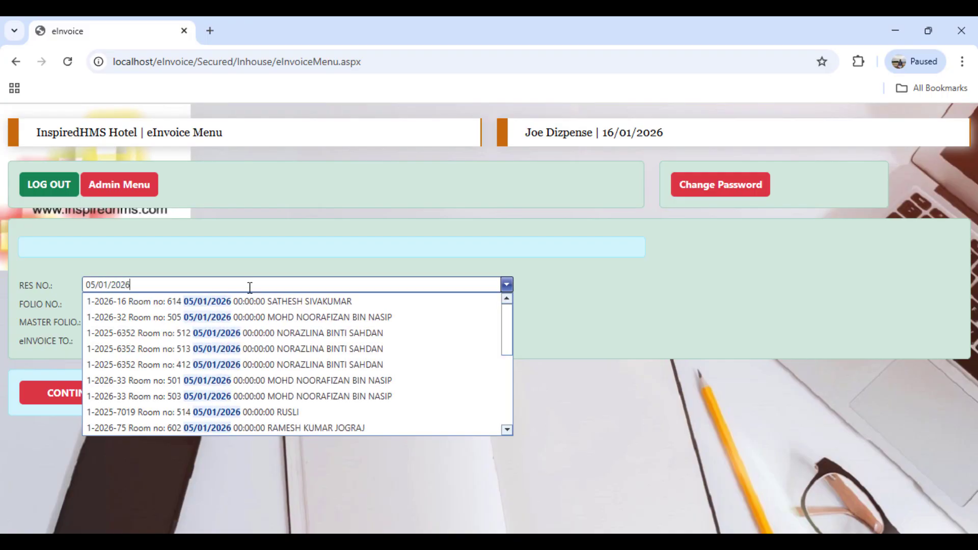
{"action": "left_click", "coordinate": [314, 366]}
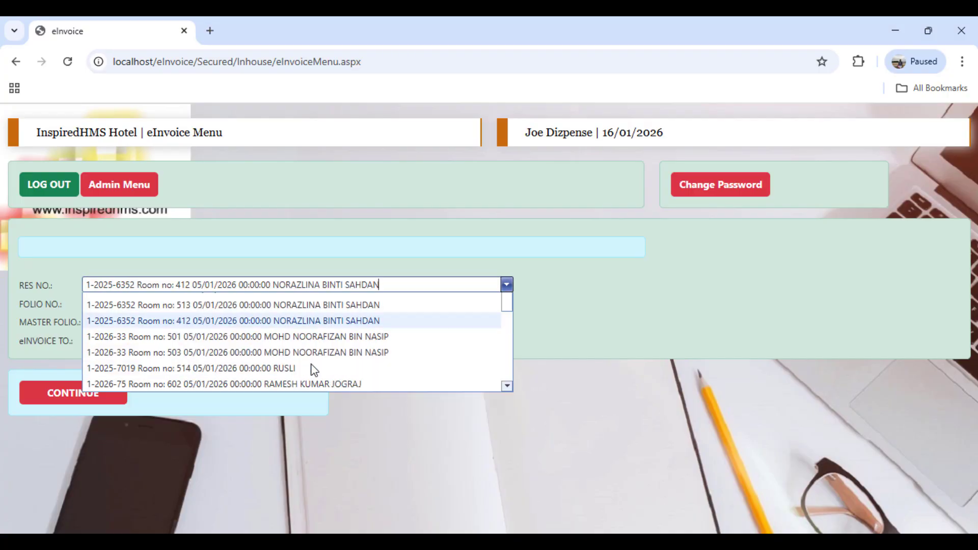
- Choose Folio 01, GUEST master folio and INDIVIDUAL e-invoice recipient, then continue to the form
{"action": "left_click", "coordinate": [268, 303]}
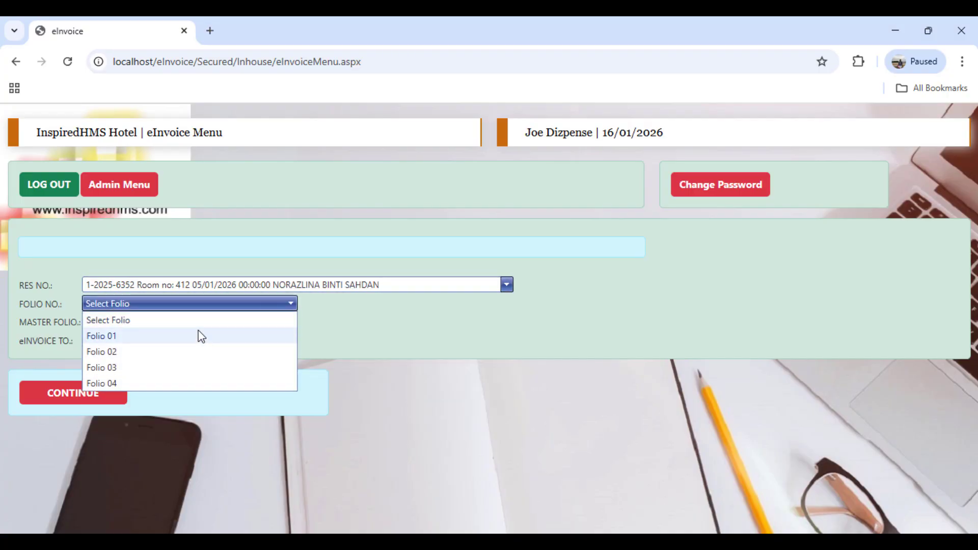
{"action": "left_click", "coordinate": [202, 337]}
{"action": "left_click", "coordinate": [246, 320]}
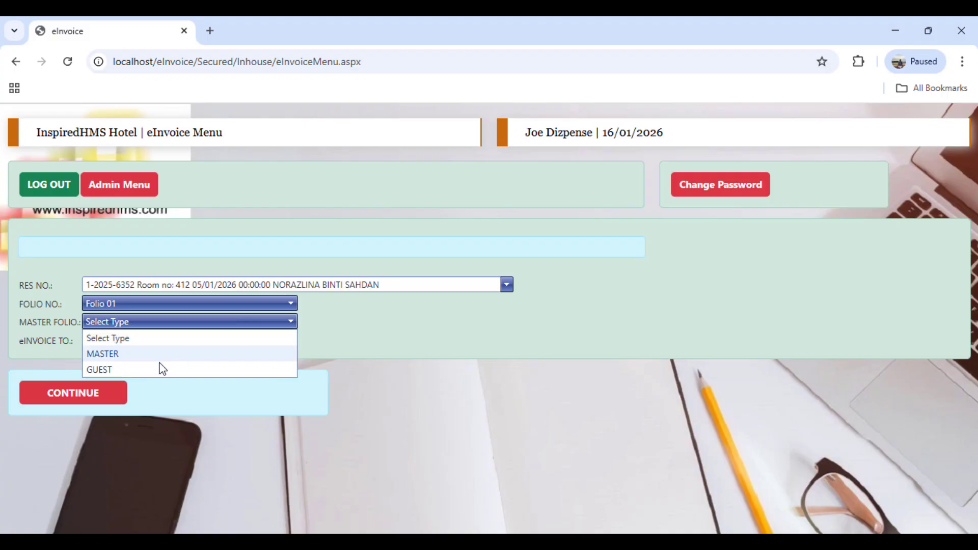
{"action": "left_click", "coordinate": [156, 369]}
{"action": "left_click", "coordinate": [236, 341]}
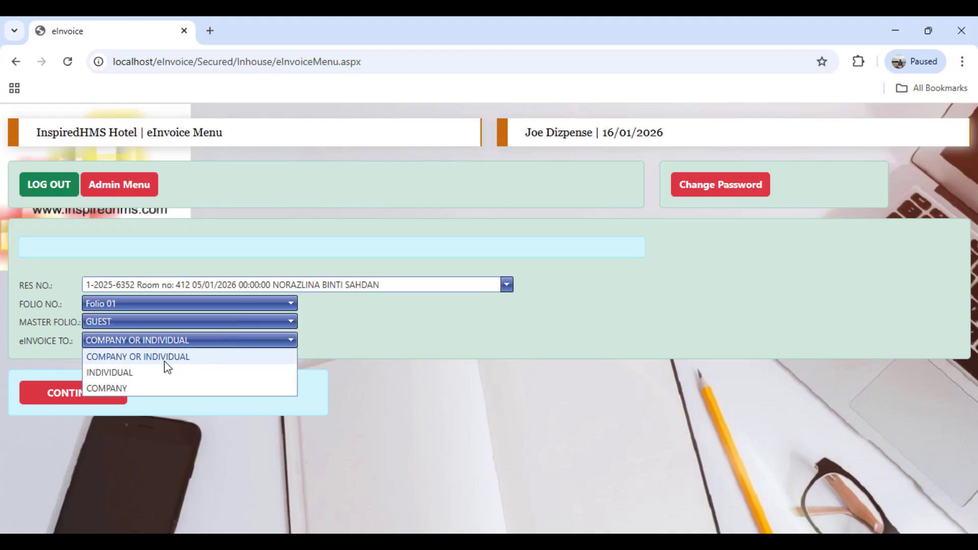
{"action": "left_click", "coordinate": [153, 374]}
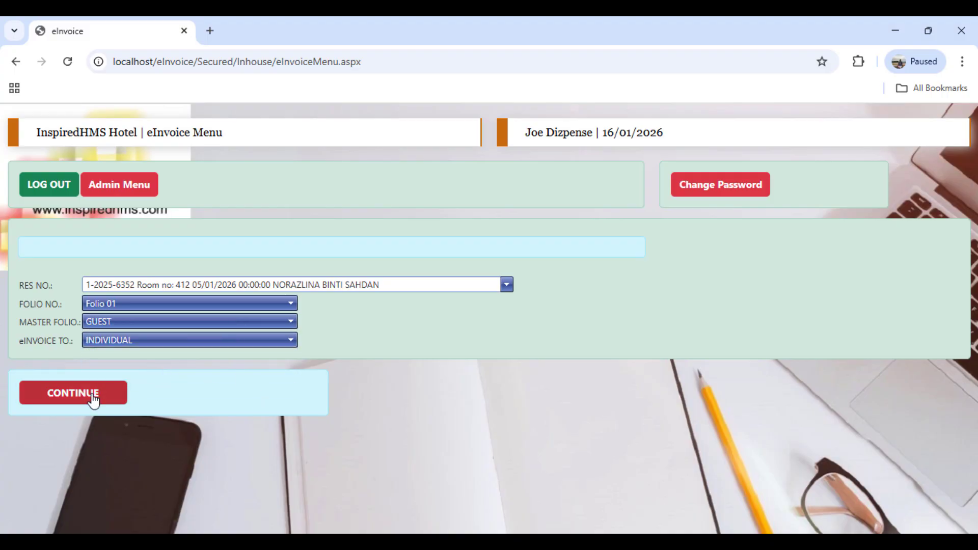
{"action": "left_click", "coordinate": [94, 400]}
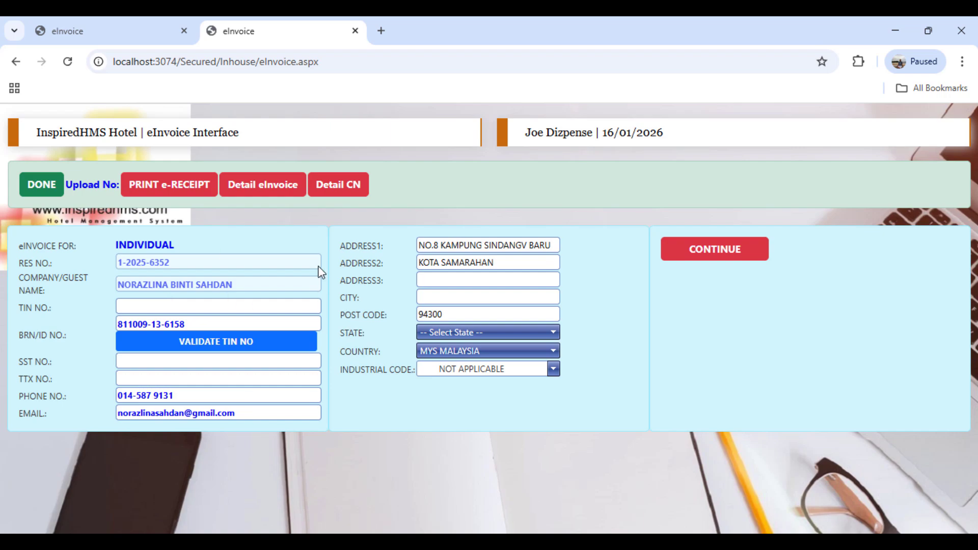
- Enter IG1234567 as the guest's TIN number
{"action": "left_click", "coordinate": [203, 306]}
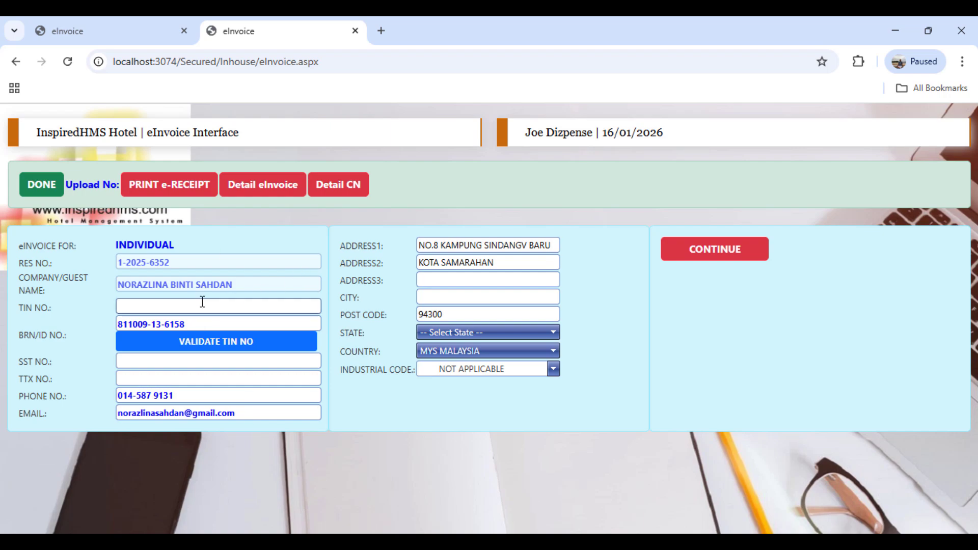
{"action": "left_click", "coordinate": [186, 309]}
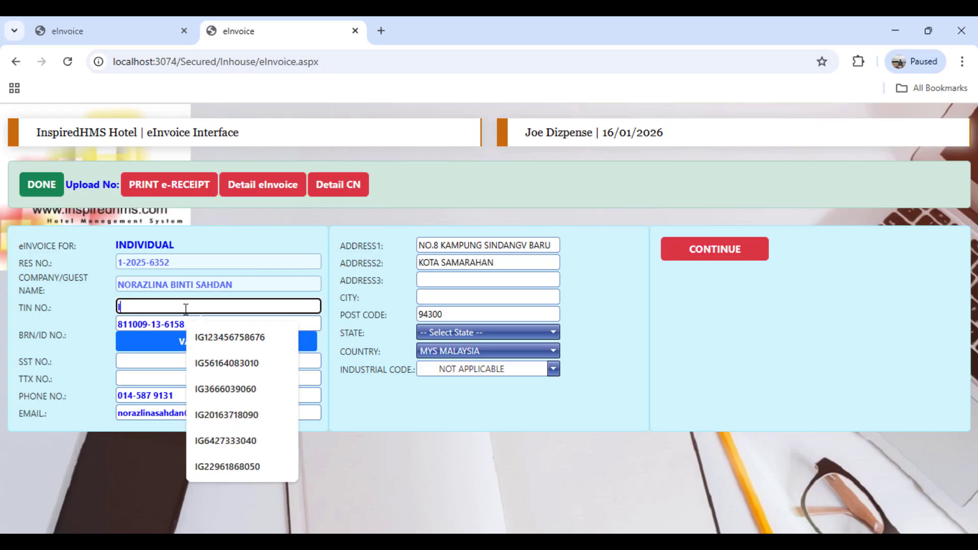
{"action": "type", "text": "IG1234567"}
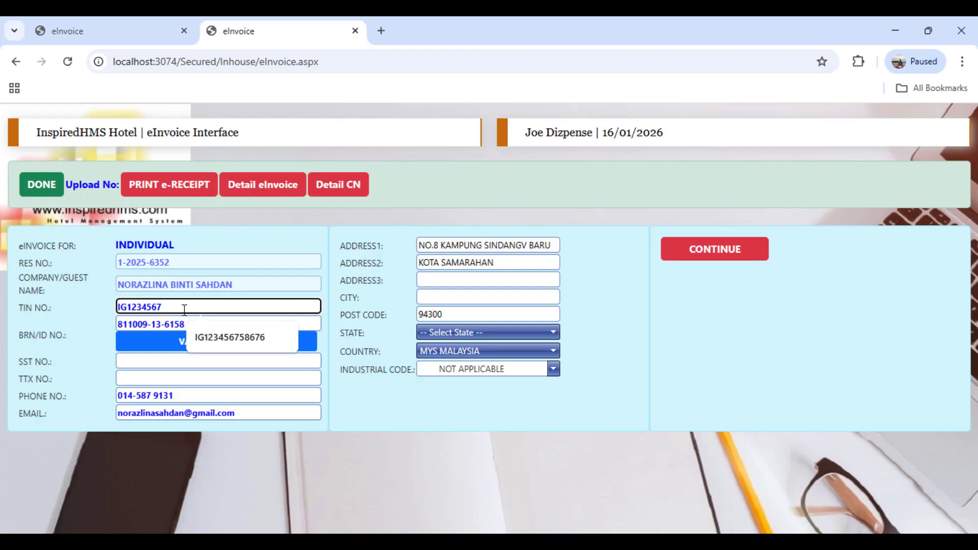
{"action": "left_click", "coordinate": [162, 378]}
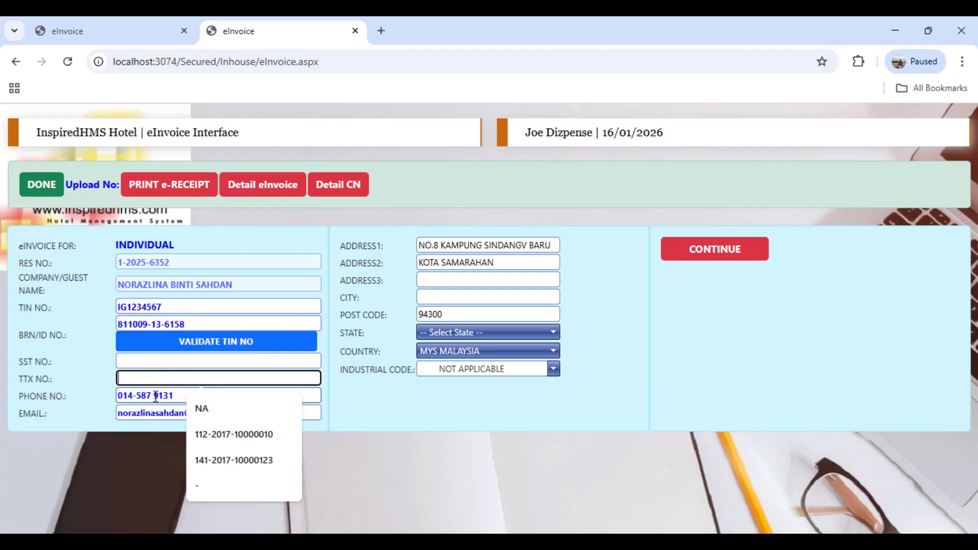
- Remove the space and dash from the guest's phone number
{"action": "left_click", "coordinate": [156, 395]}
{"action": "key", "text": "BackSpace"}
{"action": "key", "text": "Left"}
{"action": "key", "text": "Left"}
{"action": "key", "text": "Left"}
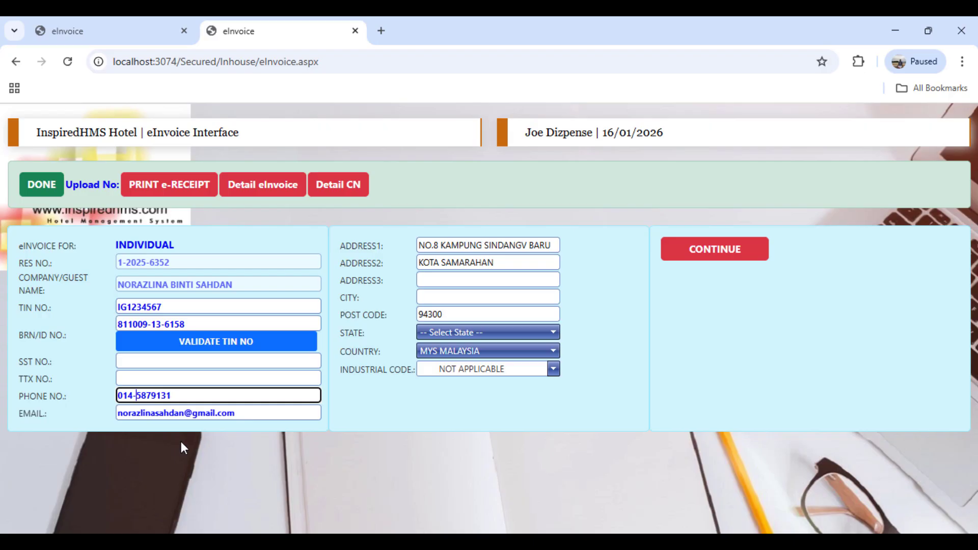
{"action": "key", "text": "BackSpace"}
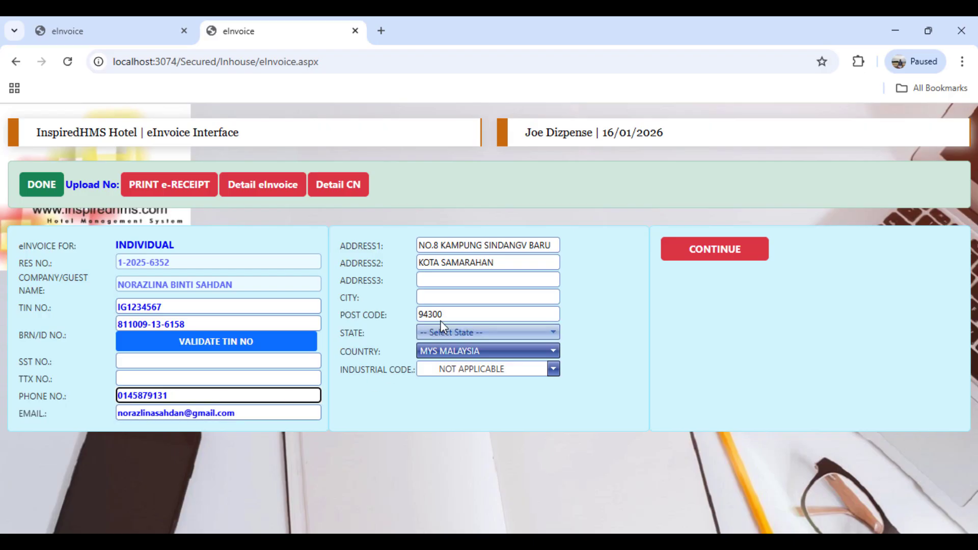
{"action": "left_click", "coordinate": [485, 280]}
- Set the state to Sarawak
{"action": "left_click", "coordinate": [475, 316]}
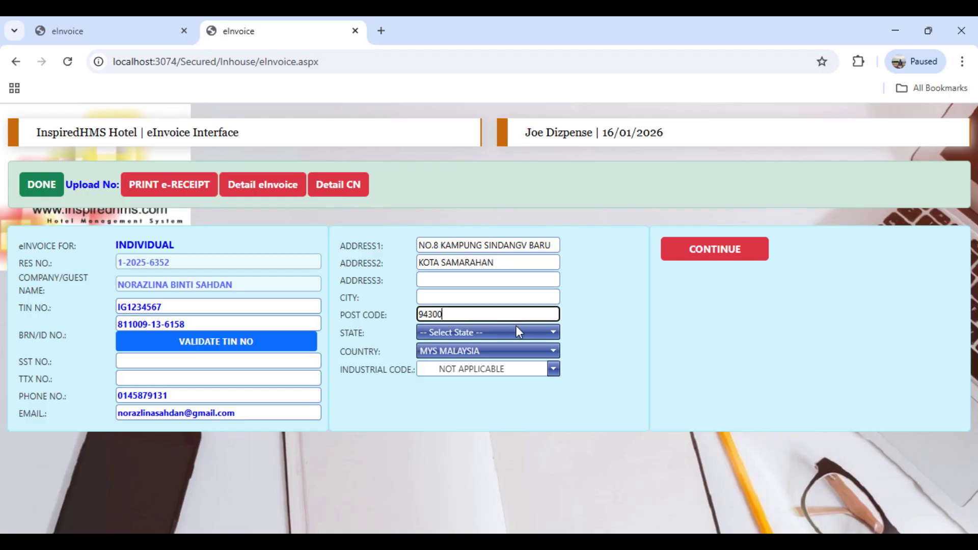
{"action": "left_click", "coordinate": [520, 331]}
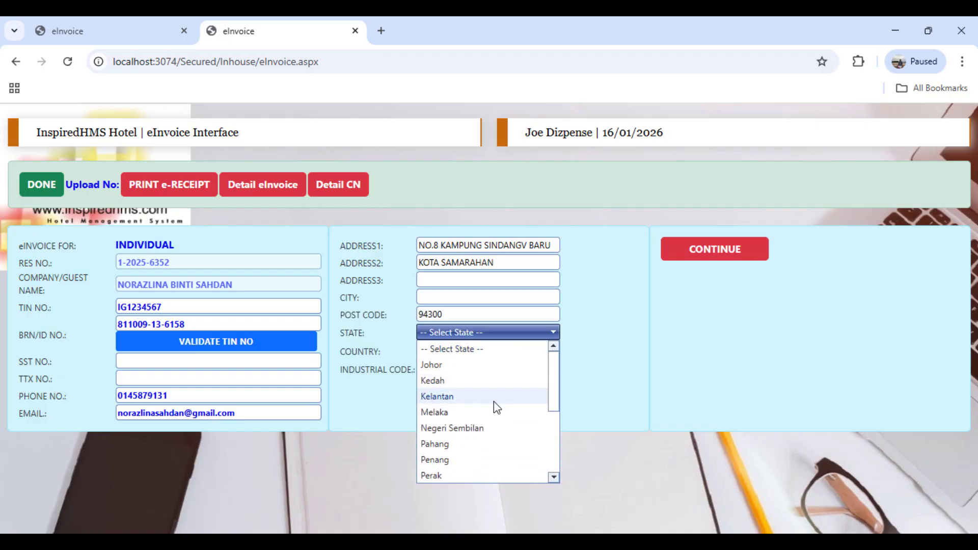
{"action": "scroll", "coordinate": [489, 421], "scroll_direction": "down", "scroll_amount": 3}
{"action": "left_click", "coordinate": [487, 417]}
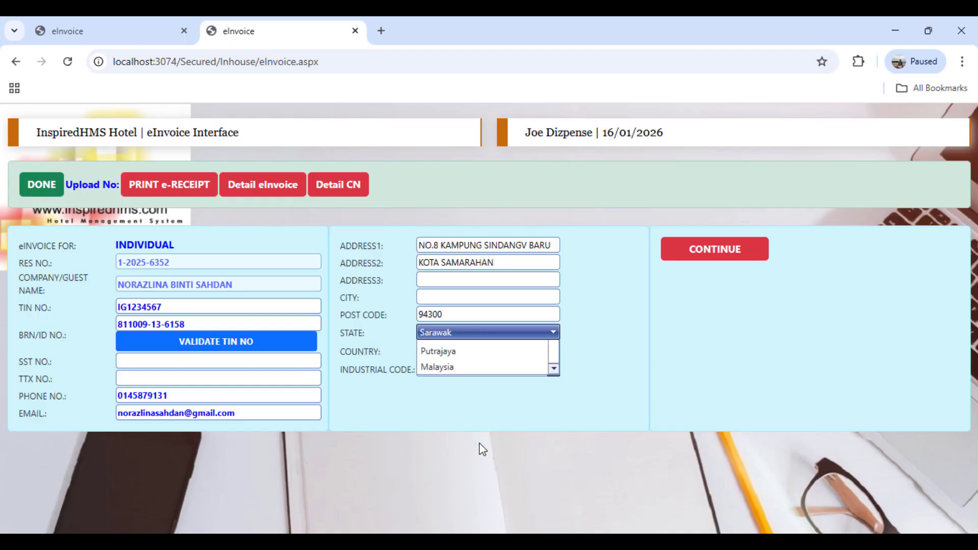
- Close the filled invoice tab, submit the e-invoice to LHDN, and view the accepted eReceipt details
{"action": "key", "text": "ctrl+w"}
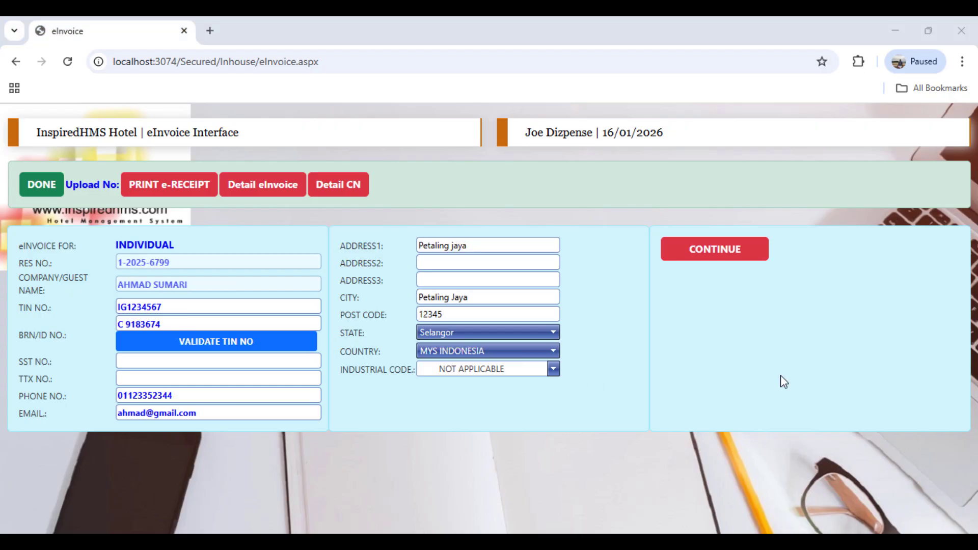
{"action": "left_click", "coordinate": [732, 263]}
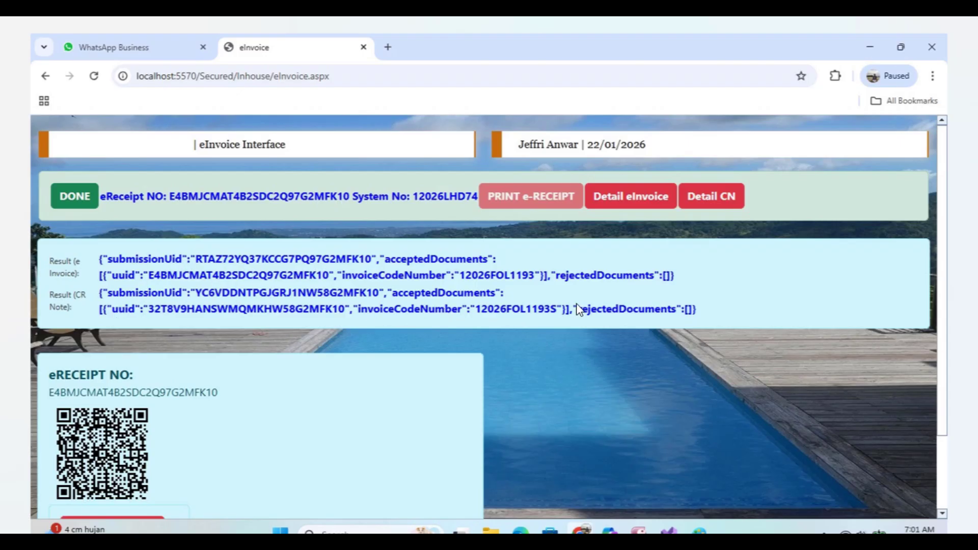
{"action": "left_click", "coordinate": [635, 196]}
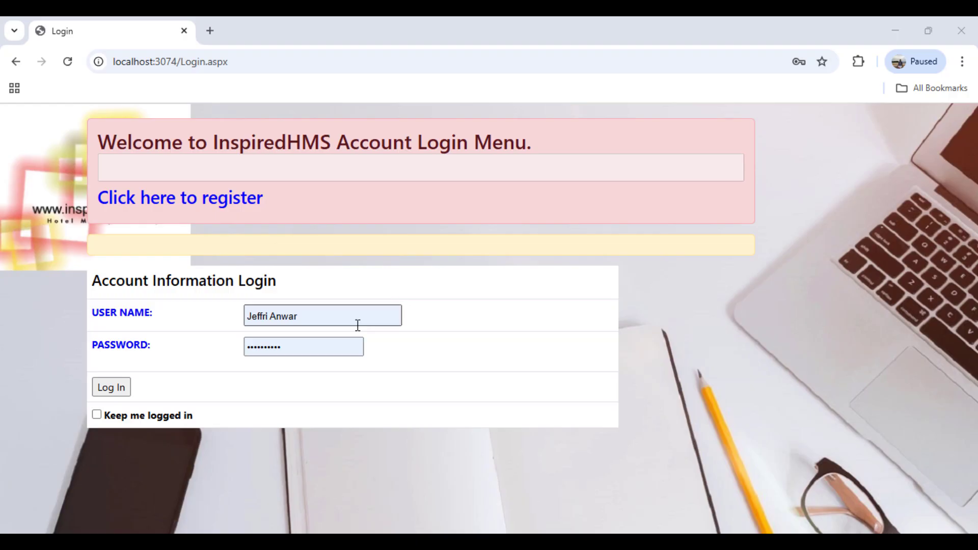
- Log in with the prefilled credentials and select the InspiredHMS Hotel property
{"action": "left_click", "coordinate": [110, 388]}
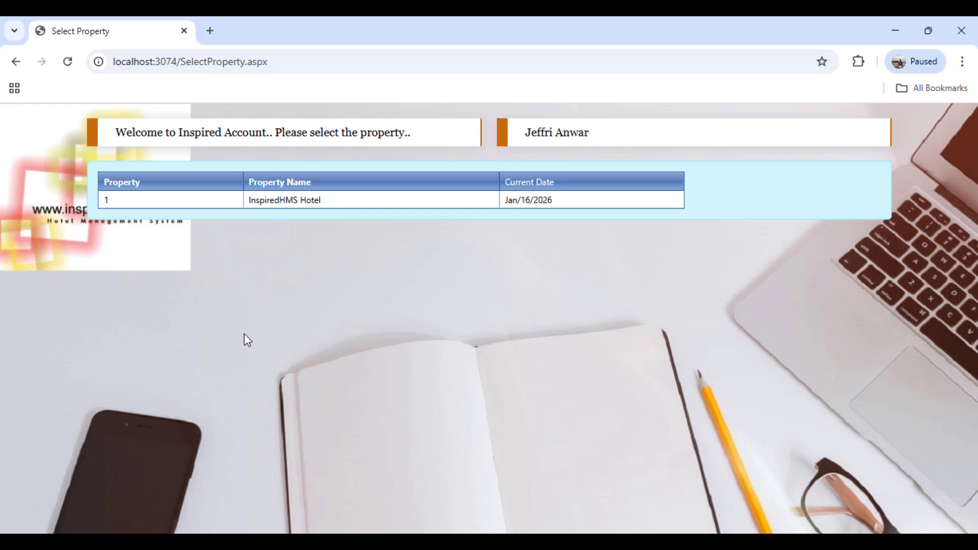
{"action": "left_click", "coordinate": [341, 207]}
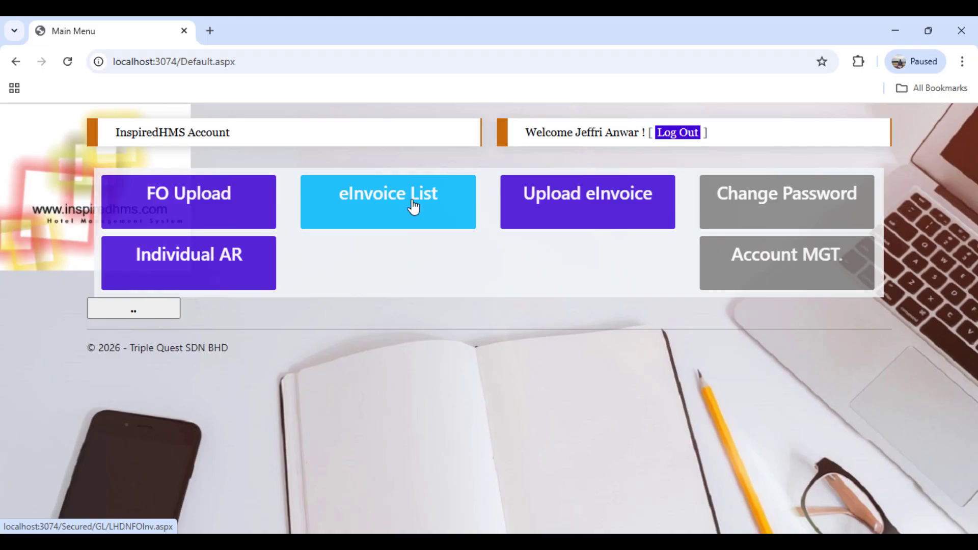
- Filter the eInvoice list by full year and open the 16/Jan/2026 room 319 invoice record
{"action": "left_click", "coordinate": [413, 206]}
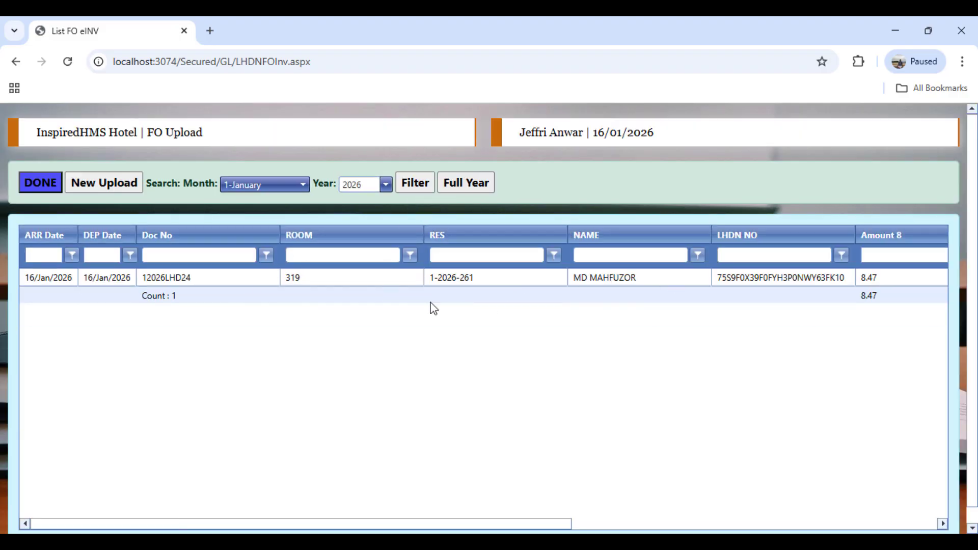
{"action": "scroll", "coordinate": [544, 307], "scroll_direction": "down", "scroll_amount": 1}
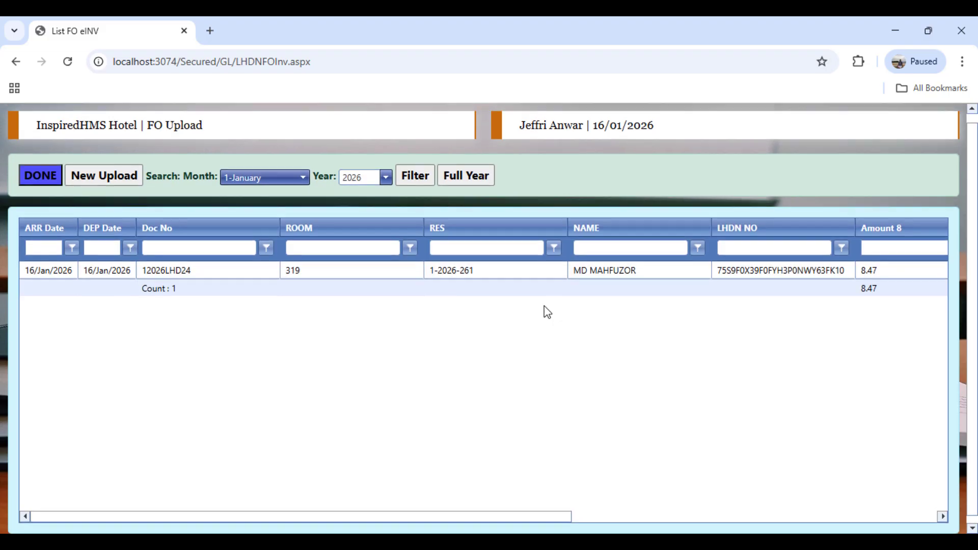
{"action": "scroll", "coordinate": [546, 310], "scroll_direction": "up", "scroll_amount": 1}
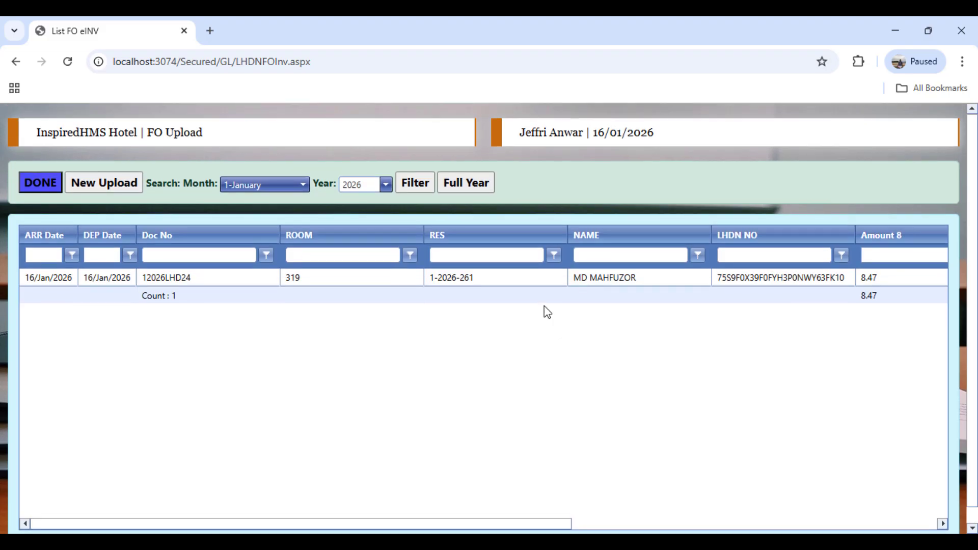
{"action": "left_click", "coordinate": [472, 194]}
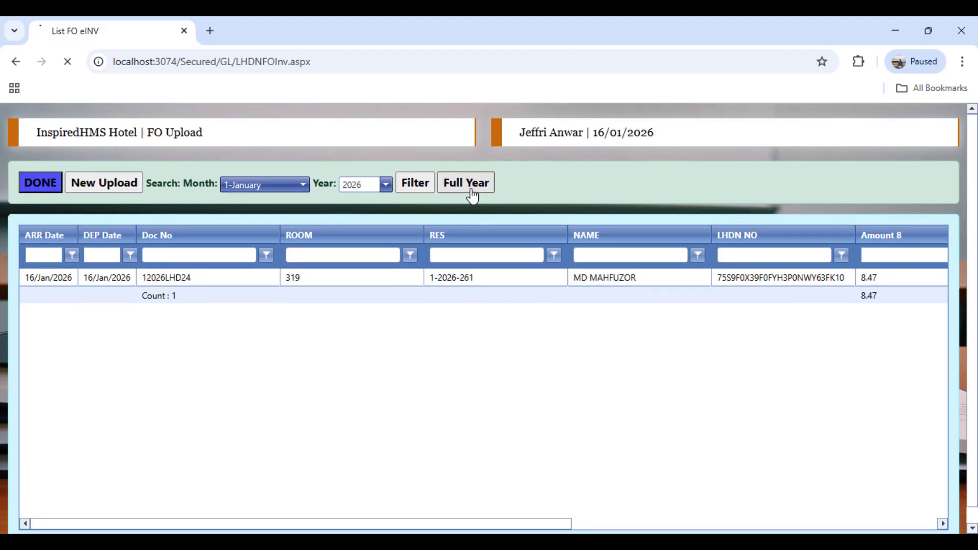
{"action": "left_click", "coordinate": [417, 184]}
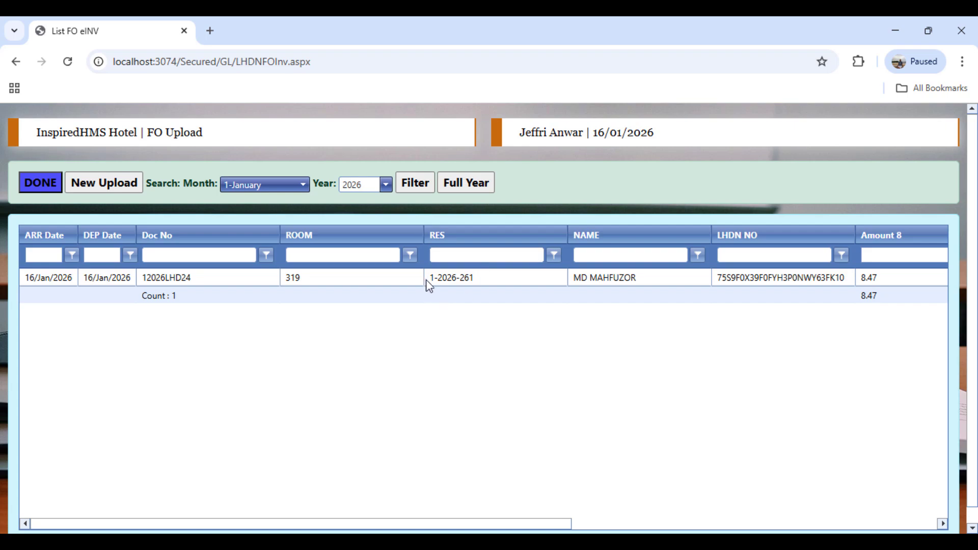
{"action": "left_click", "coordinate": [394, 281]}
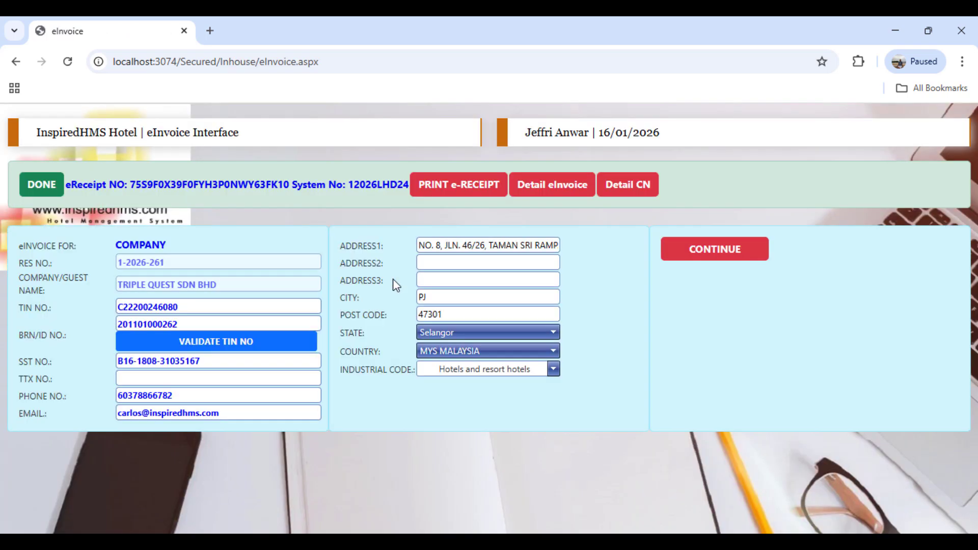